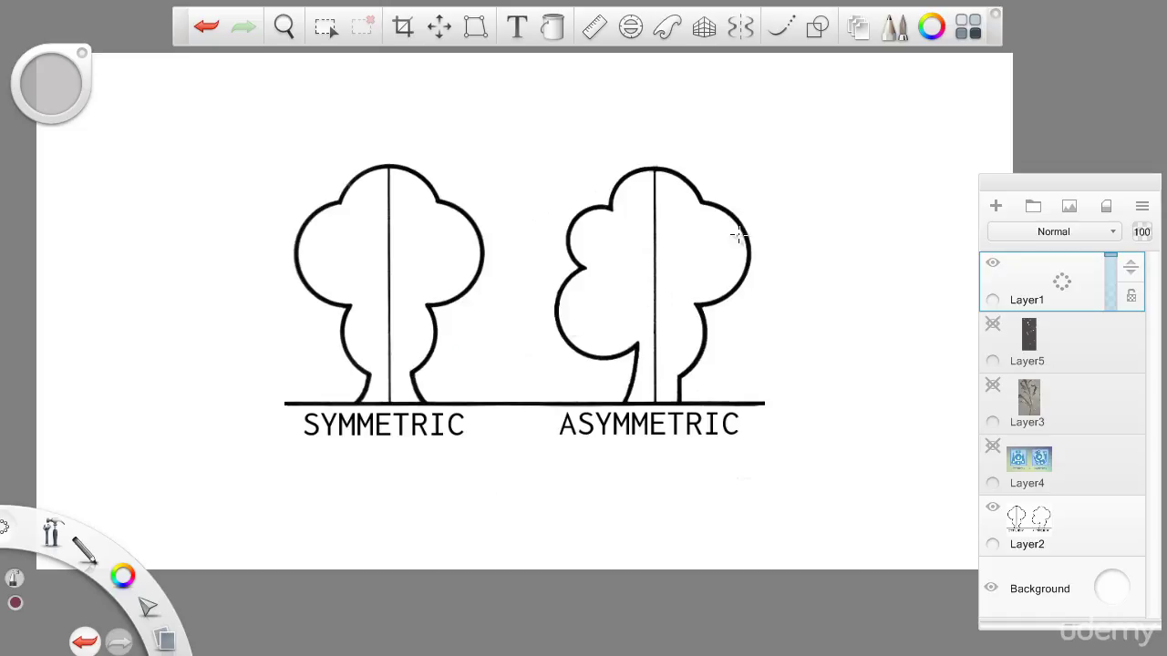
Zoom into the tree chart and draw a maroon underline beneath the SYMMETRIC label.
{"action": "key", "text": "space"}
{"action": "left_click_drag", "start_coordinate": [763, 216], "coordinate": [782, 182]}
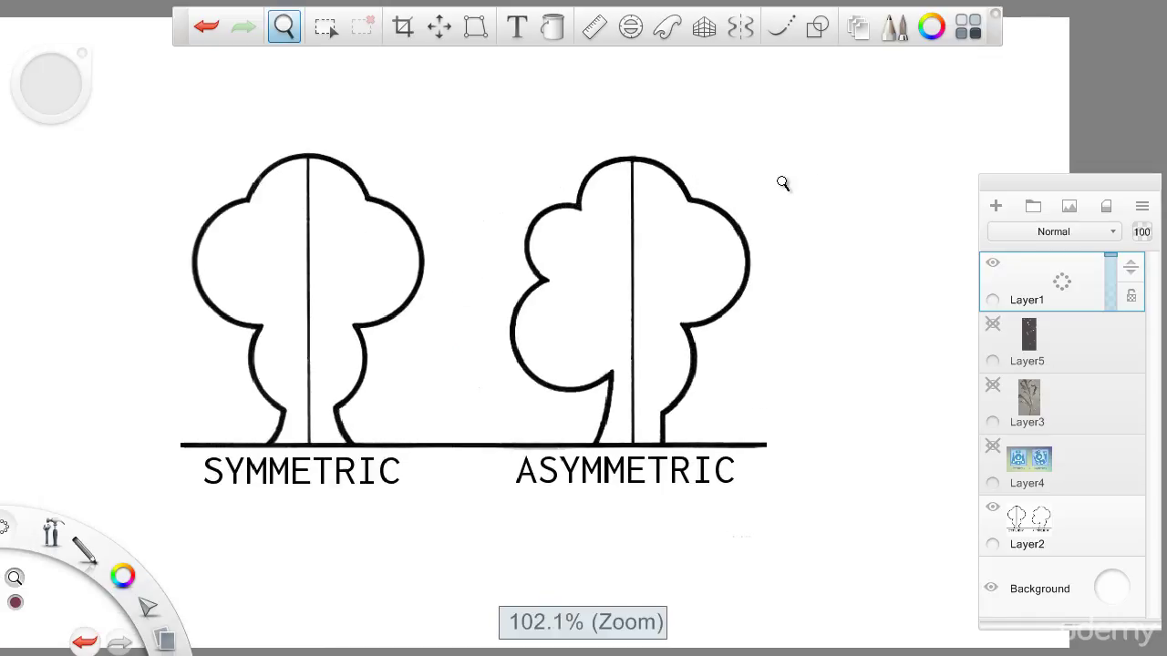
{"action": "mouse_move", "coordinate": [434, 369]}
{"action": "left_mouse_down"}
{"action": "mouse_move", "coordinate": [549, 492]}
{"action": "mouse_move", "coordinate": [601, 471]}
{"action": "left_mouse_up"}
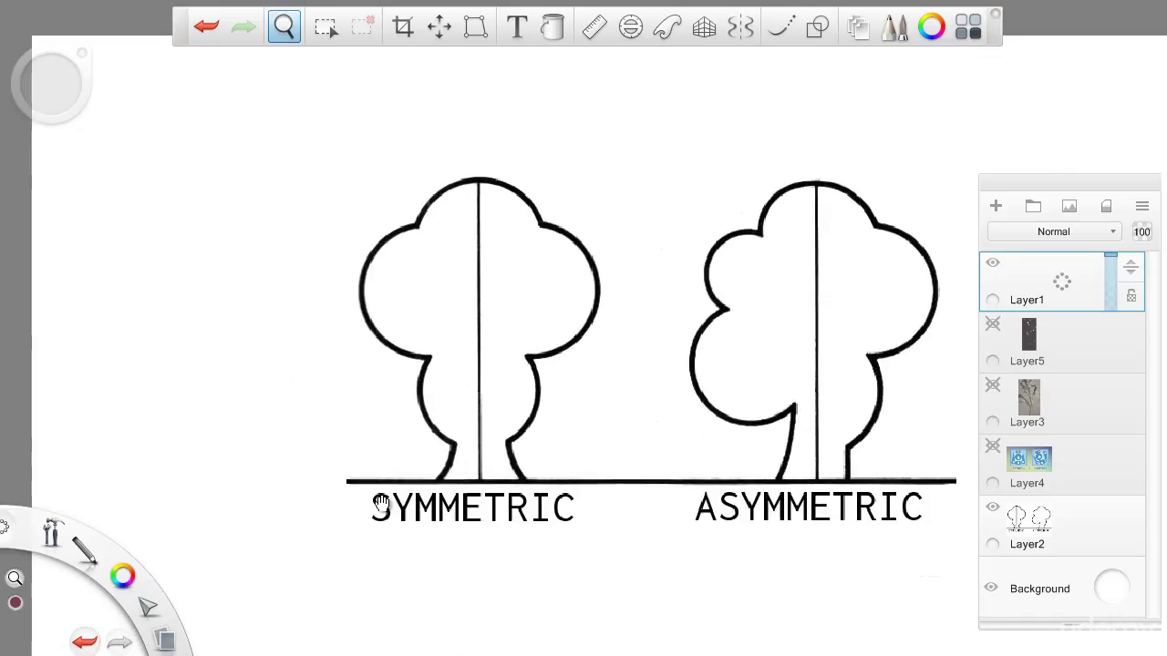
{"action": "mouse_move", "coordinate": [383, 502]}
{"action": "left_mouse_down"}
{"action": "mouse_move", "coordinate": [264, 477]}
{"action": "mouse_move", "coordinate": [326, 456]}
{"action": "left_mouse_up"}
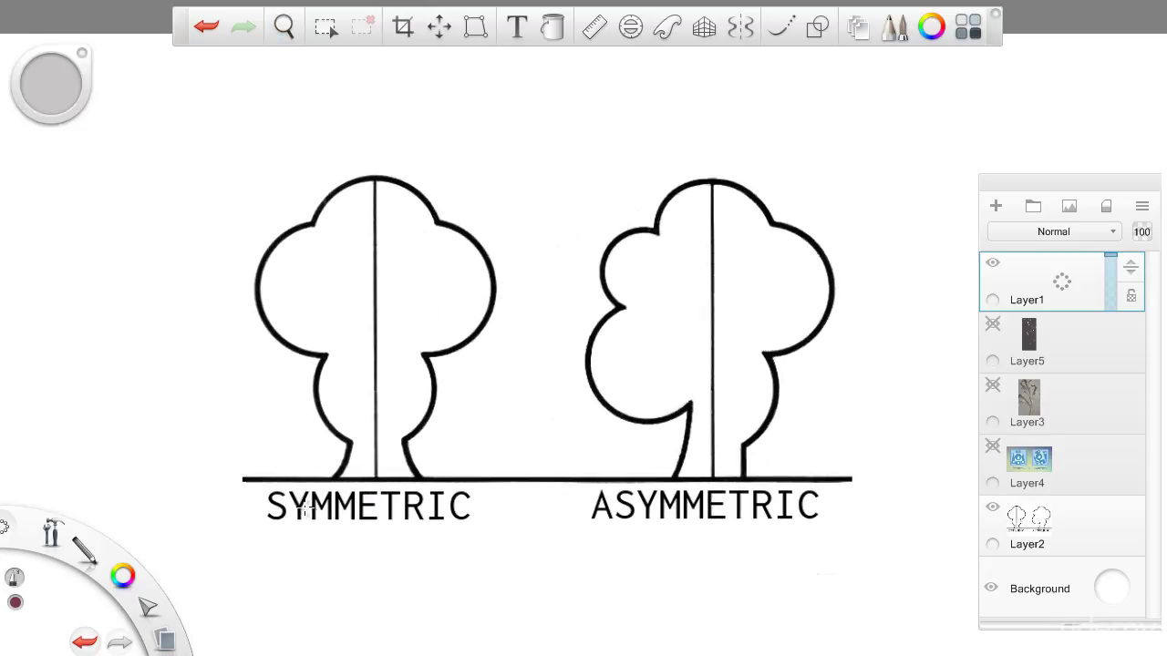
{"action": "left_click_drag", "start_coordinate": [255, 537], "coordinate": [489, 537]}
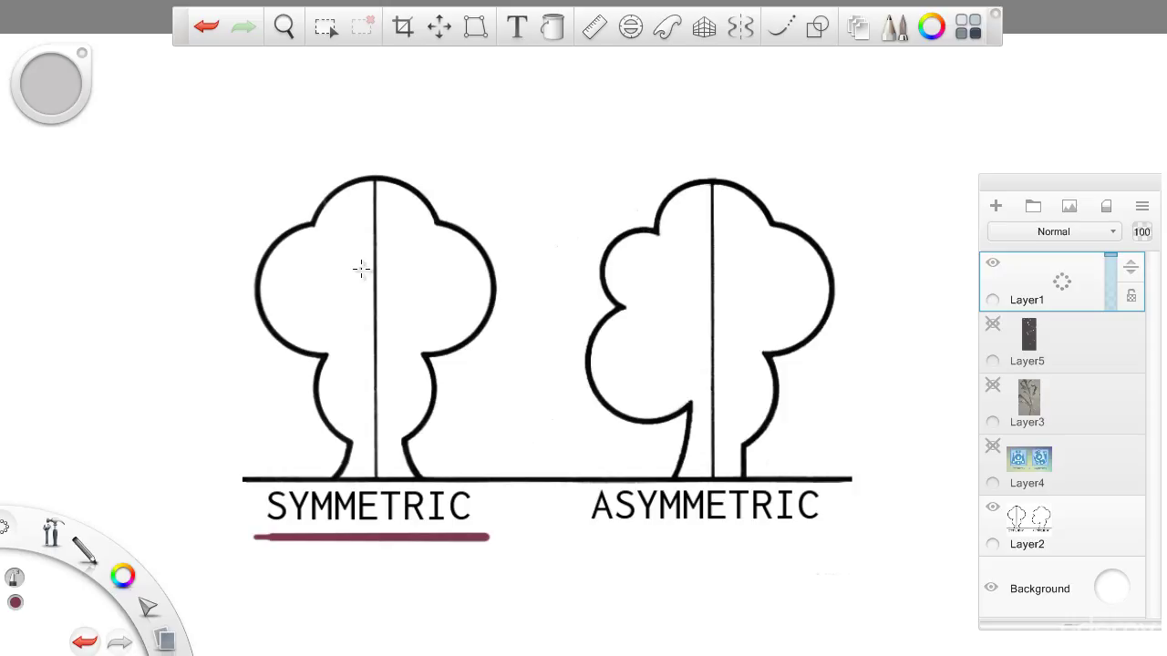
Sketch maroon crown arrows and a trunk line on the left tree, undoing several strokes.
{"action": "mouse_move", "coordinate": [365, 270]}
{"action": "left_mouse_down"}
{"action": "mouse_move", "coordinate": [300, 283]}
{"action": "mouse_move", "coordinate": [312, 294]}
{"action": "left_mouse_up"}
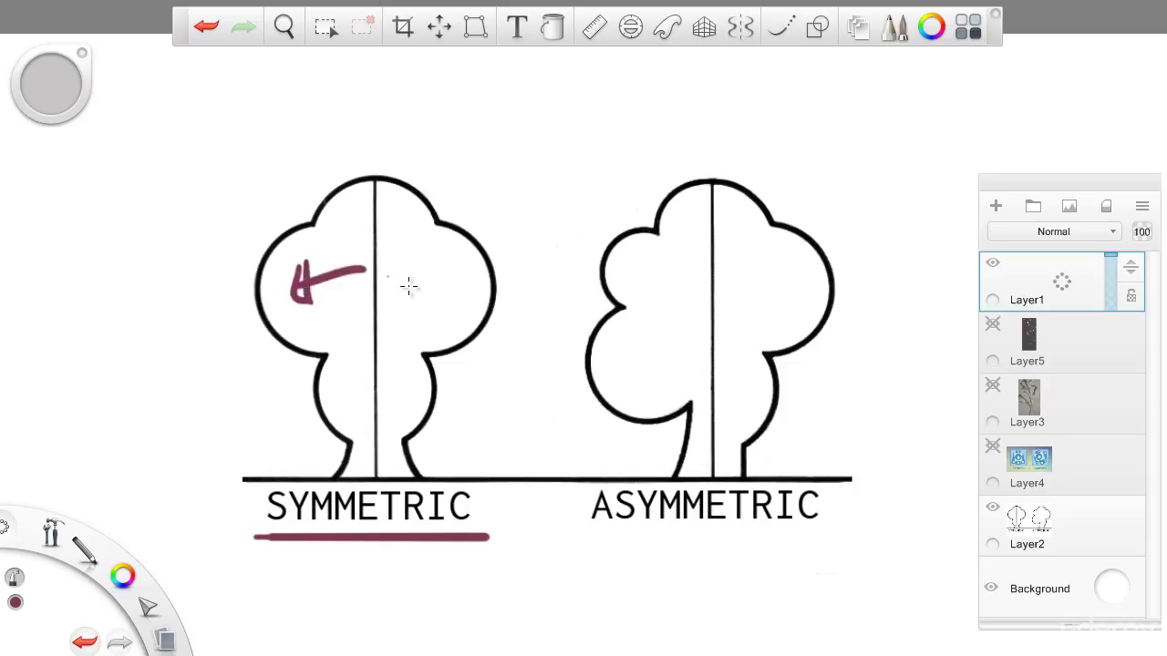
{"action": "mouse_move", "coordinate": [386, 278]}
{"action": "left_mouse_down"}
{"action": "mouse_move", "coordinate": [448, 292]}
{"action": "mouse_move", "coordinate": [450, 303]}
{"action": "left_mouse_up"}
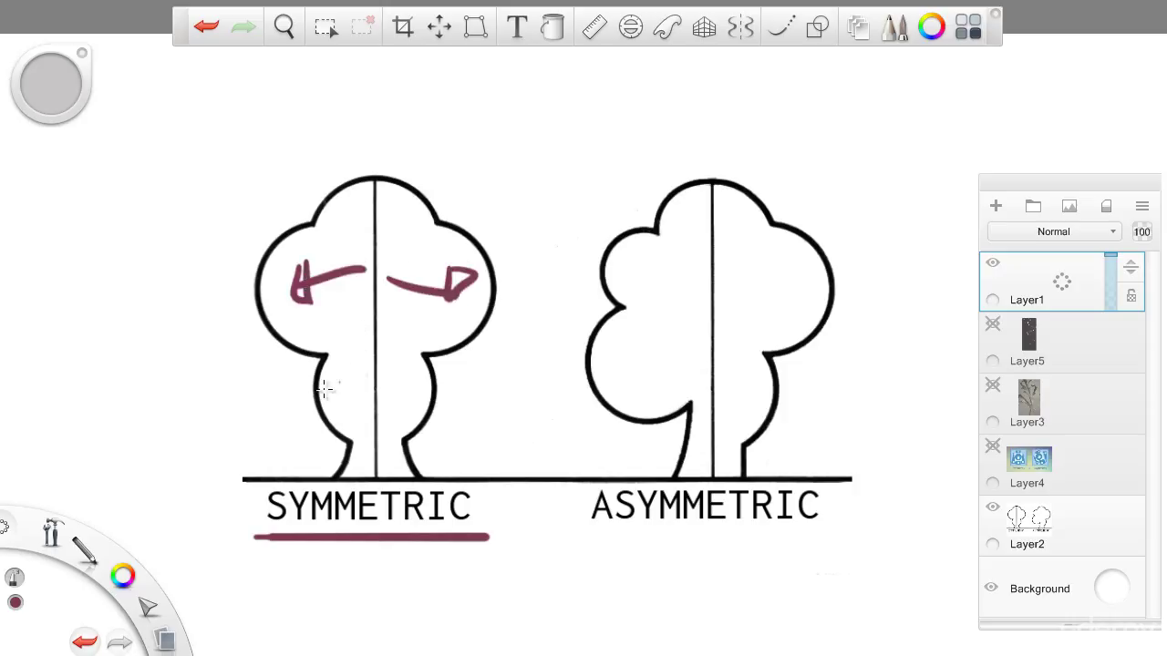
{"action": "left_click_drag", "start_coordinate": [314, 392], "coordinate": [429, 392]}
{"action": "key", "text": "ctrl+z"}
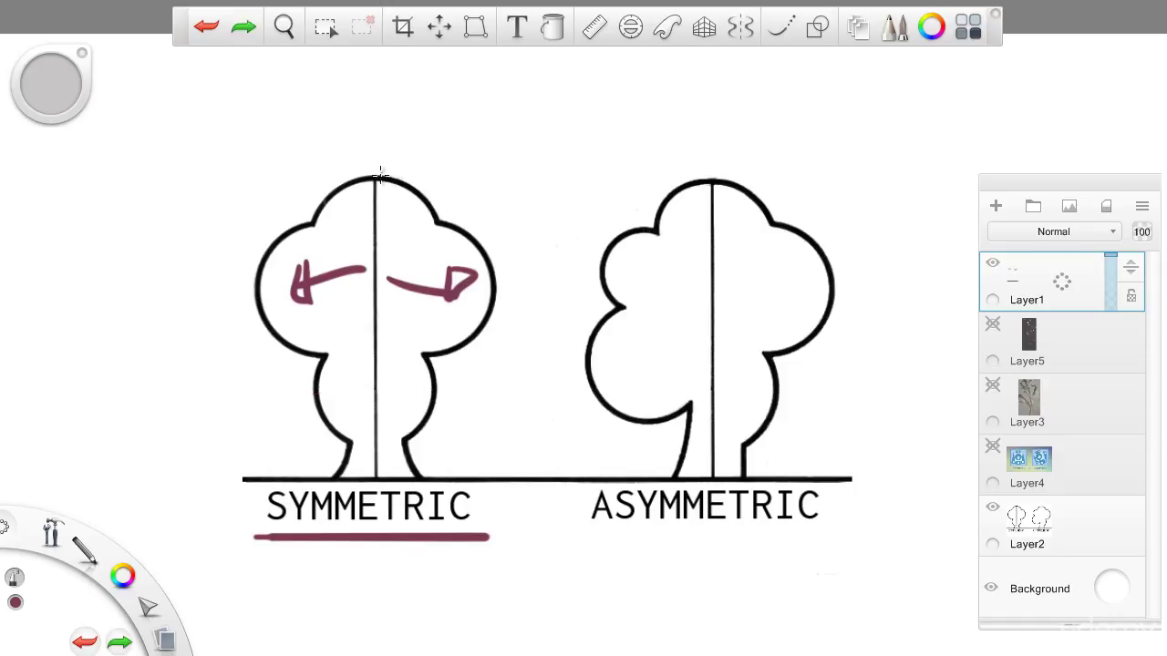
{"action": "key", "text": "ctrl+z"}
{"action": "key", "text": "ctrl+z"}
{"action": "key", "text": "ctrl+z"}
{"action": "key", "text": "ctrl+z"}
{"action": "key", "text": "ctrl+z"}
{"action": "key", "text": "ctrl+z"}
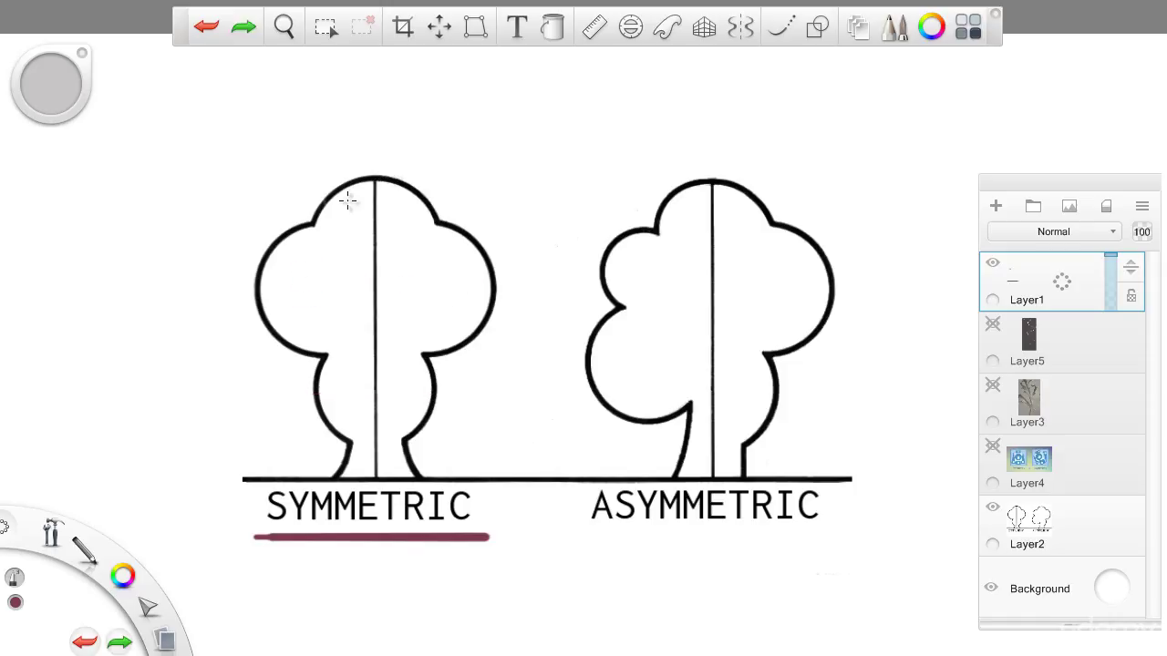
{"action": "left_click_drag", "start_coordinate": [286, 219], "coordinate": [482, 218]}
{"action": "key", "text": "ctrl+z"}
Draw lines across the trunk and crown, a hat above the tree, and an arrow at it.
{"action": "left_click_drag", "start_coordinate": [257, 362], "coordinate": [494, 362]}
{"action": "left_click_drag", "start_coordinate": [238, 216], "coordinate": [507, 216]}
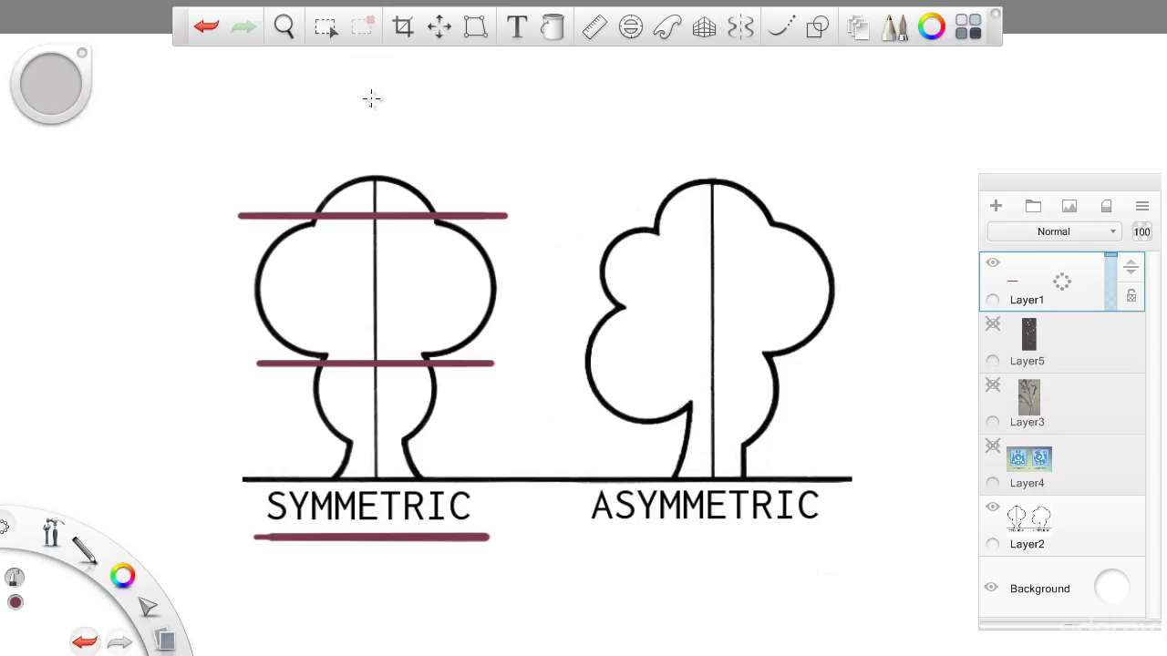
{"action": "left_click_drag", "start_coordinate": [386, 88], "coordinate": [363, 155]}
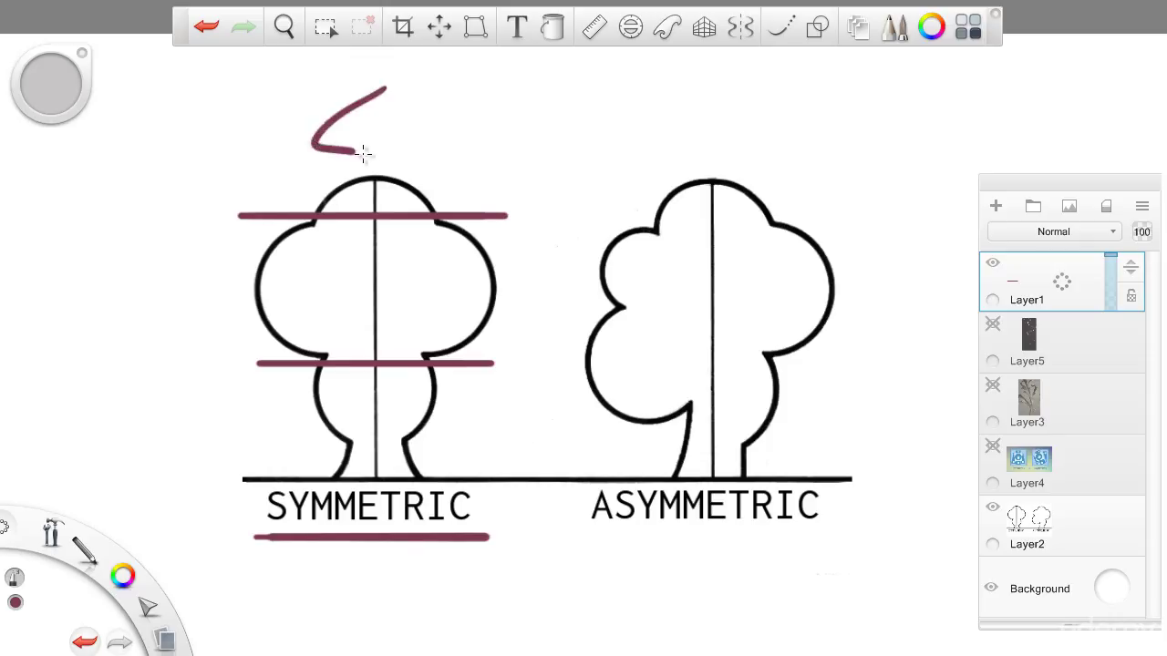
{"action": "mouse_move", "coordinate": [386, 88]}
{"action": "left_mouse_down"}
{"action": "mouse_move", "coordinate": [429, 159]}
{"action": "mouse_move", "coordinate": [324, 166]}
{"action": "mouse_move", "coordinate": [417, 148]}
{"action": "mouse_move", "coordinate": [395, 169]}
{"action": "mouse_move", "coordinate": [313, 174]}
{"action": "mouse_move", "coordinate": [436, 169]}
{"action": "mouse_move", "coordinate": [428, 182]}
{"action": "left_mouse_up"}
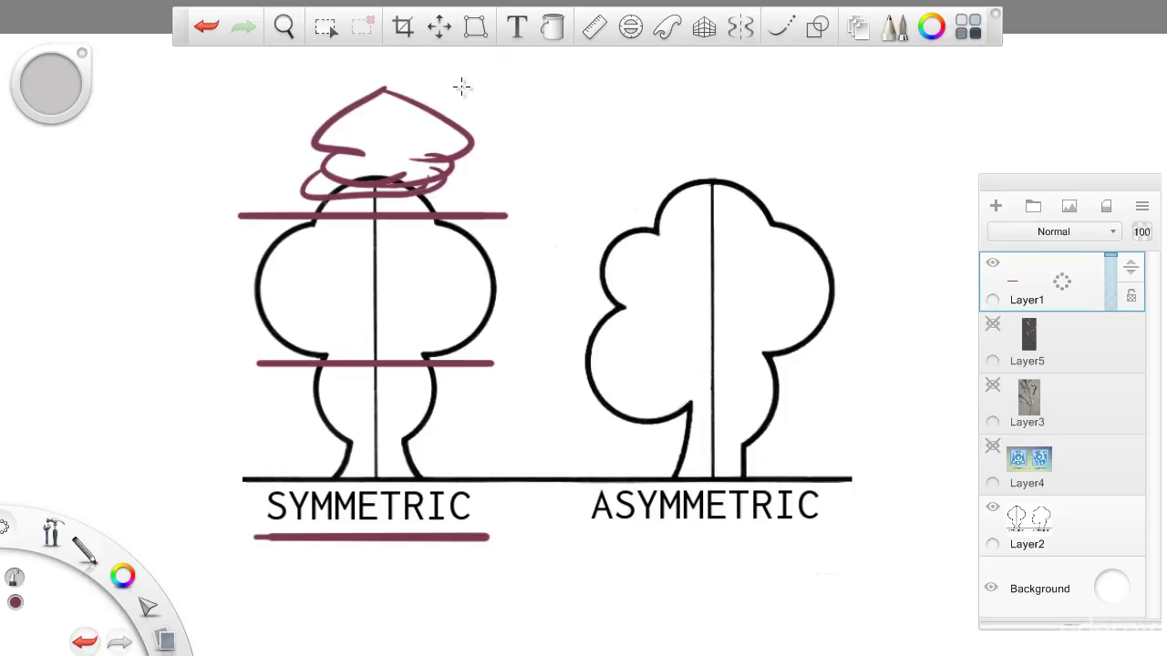
{"action": "mouse_move", "coordinate": [498, 71]}
{"action": "left_mouse_down"}
{"action": "mouse_move", "coordinate": [443, 102]}
{"action": "mouse_move", "coordinate": [583, 84]}
{"action": "mouse_move", "coordinate": [601, 111]}
{"action": "left_mouse_up"}
Zoom out and back in, then delete all maroon annotations.
{"action": "key", "text": "z"}
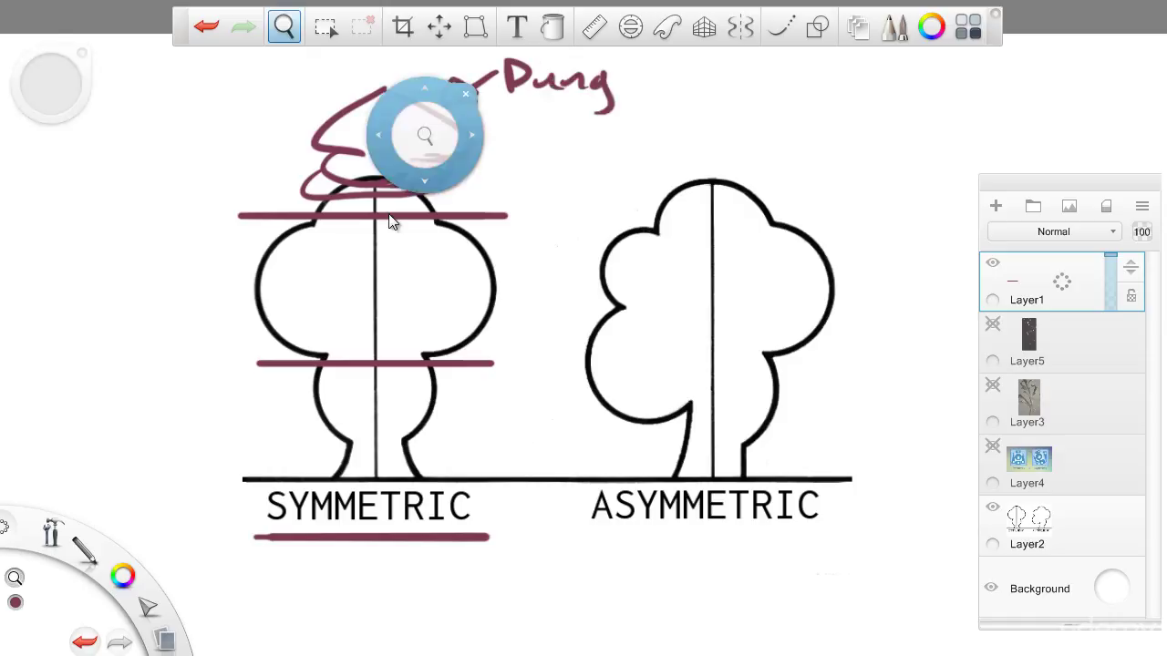
{"action": "mouse_move", "coordinate": [380, 265]}
{"action": "left_mouse_down"}
{"action": "mouse_move", "coordinate": [362, 335]}
{"action": "mouse_move", "coordinate": [390, 281]}
{"action": "left_mouse_up"}
{"action": "left_click_drag", "start_coordinate": [334, 195], "coordinate": [229, 357]}
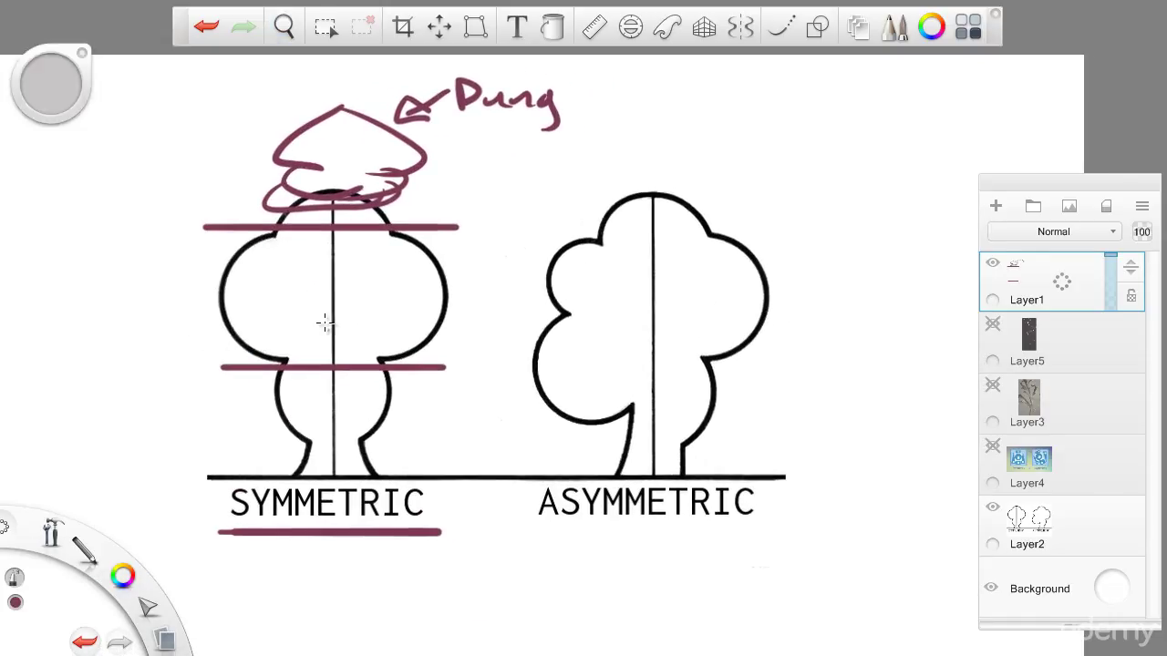
{"action": "key", "text": "Delete"}
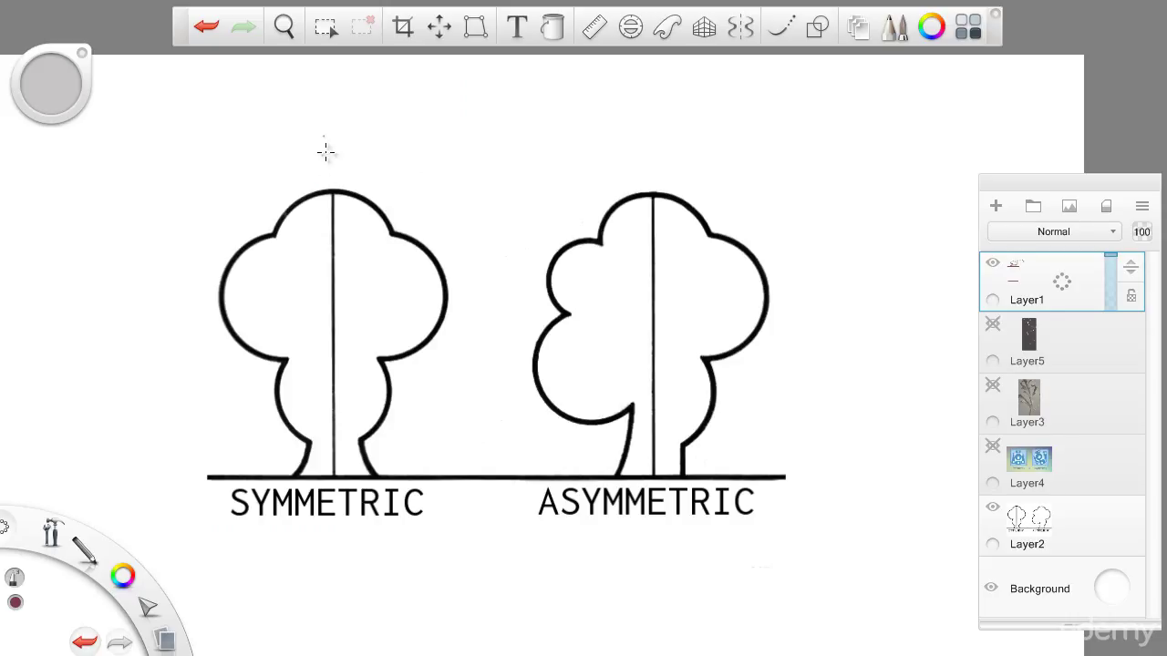
Draw a maroon stick figure with head, body, arms, legs and feet left of the symmetric tree.
{"action": "left_click_drag", "start_coordinate": [140, 119], "coordinate": [140, 347]}
{"action": "left_click_drag", "start_coordinate": [195, 115], "coordinate": [194, 389]}
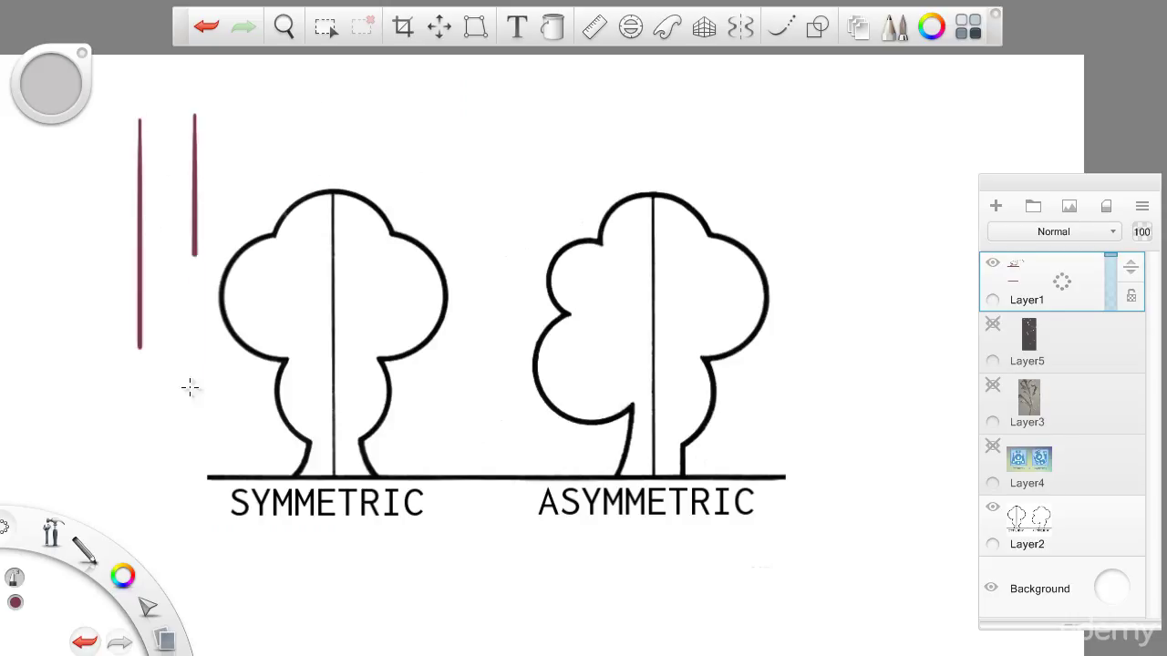
{"action": "key", "text": "ctrl+z"}
{"action": "key", "text": "ctrl+z"}
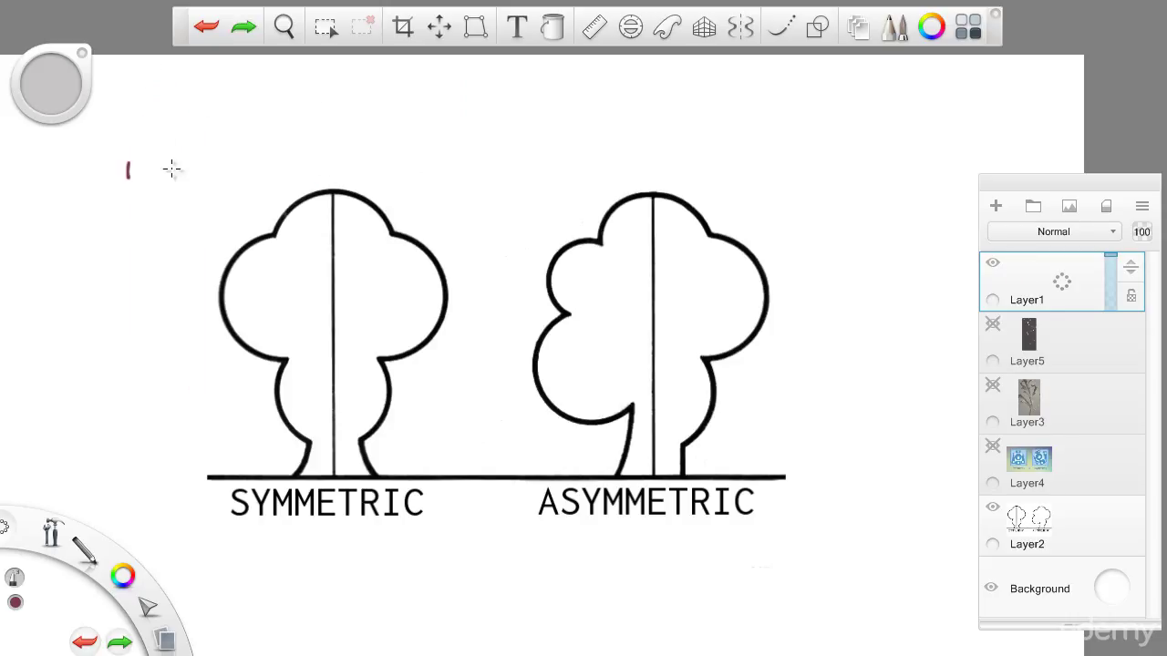
{"action": "mouse_move", "coordinate": [172, 167]}
{"action": "left_mouse_down"}
{"action": "mouse_move", "coordinate": [156, 189]}
{"action": "mouse_move", "coordinate": [159, 301]}
{"action": "left_mouse_up"}
{"action": "left_click_drag", "start_coordinate": [123, 210], "coordinate": [198, 211]}
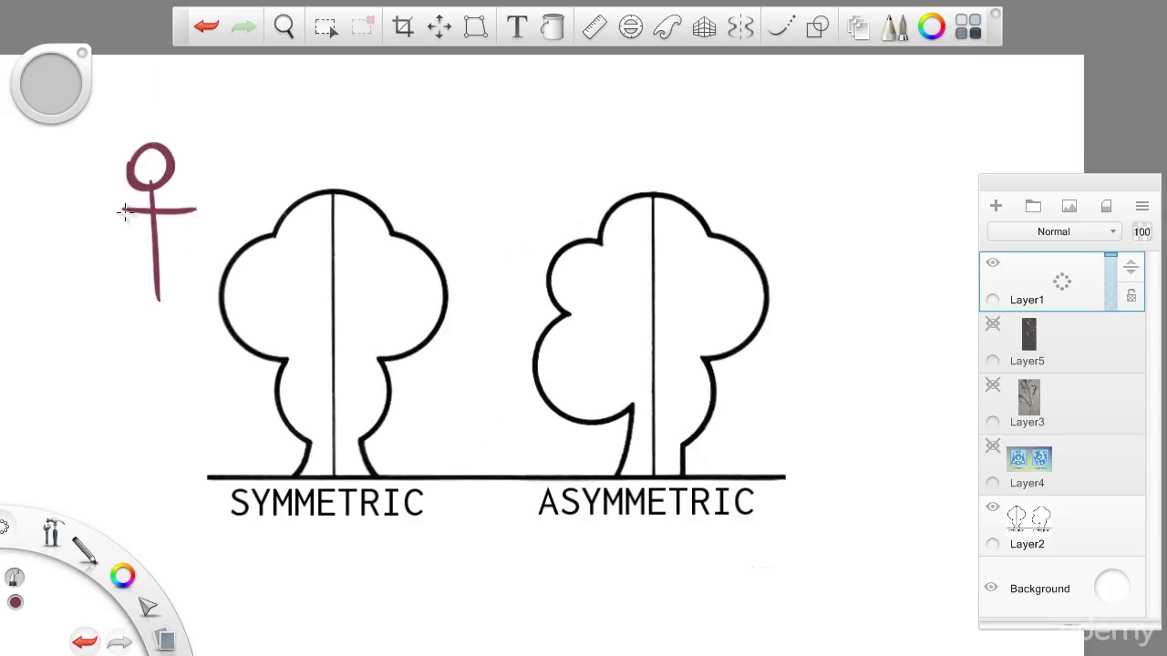
{"action": "left_click_drag", "start_coordinate": [123, 210], "coordinate": [99, 321]}
{"action": "mouse_move", "coordinate": [194, 211]}
{"action": "left_mouse_down"}
{"action": "mouse_move", "coordinate": [223, 297]}
{"action": "mouse_move", "coordinate": [128, 307]}
{"action": "mouse_move", "coordinate": [129, 451]}
{"action": "left_mouse_up"}
{"action": "mouse_move", "coordinate": [186, 309]}
{"action": "left_mouse_down"}
{"action": "mouse_move", "coordinate": [185, 461]}
{"action": "mouse_move", "coordinate": [210, 459]}
{"action": "left_mouse_up"}
{"action": "left_click_drag", "start_coordinate": [130, 451], "coordinate": [92, 460]}
Pan the canvas left and draw a small maroon figure below ASYMMETRIC.
{"action": "left_click", "coordinate": [284, 26]}
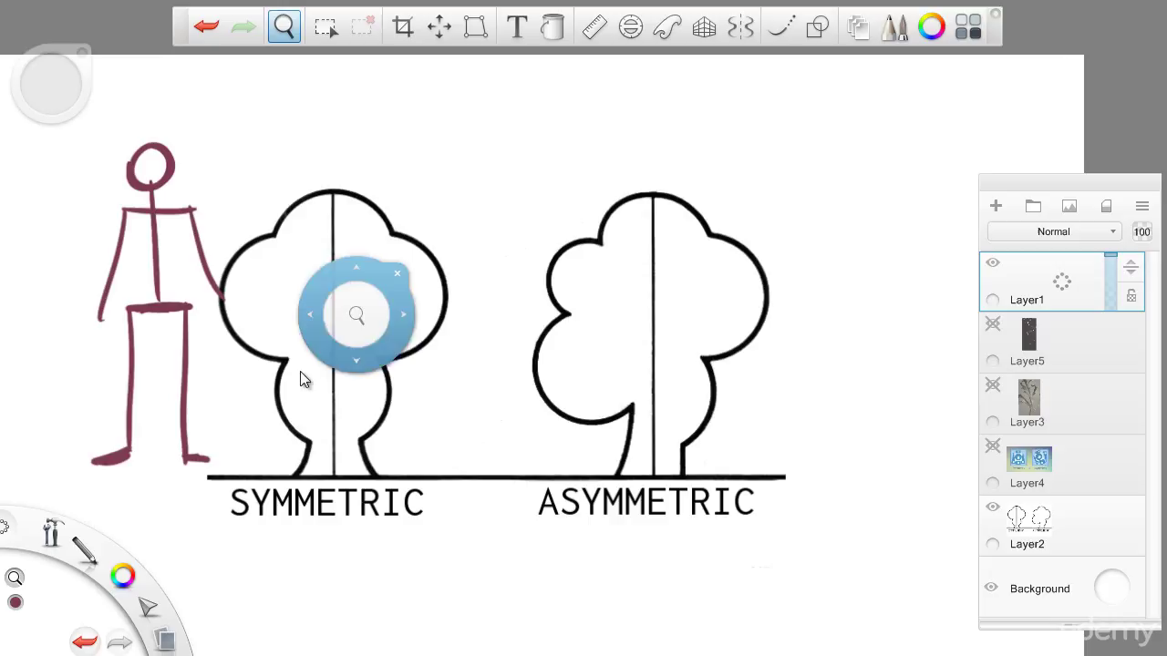
{"action": "mouse_move", "coordinate": [304, 380]}
{"action": "left_mouse_down"}
{"action": "mouse_move", "coordinate": [255, 344]}
{"action": "mouse_move", "coordinate": [216, 372]}
{"action": "mouse_move", "coordinate": [317, 351]}
{"action": "left_mouse_up"}
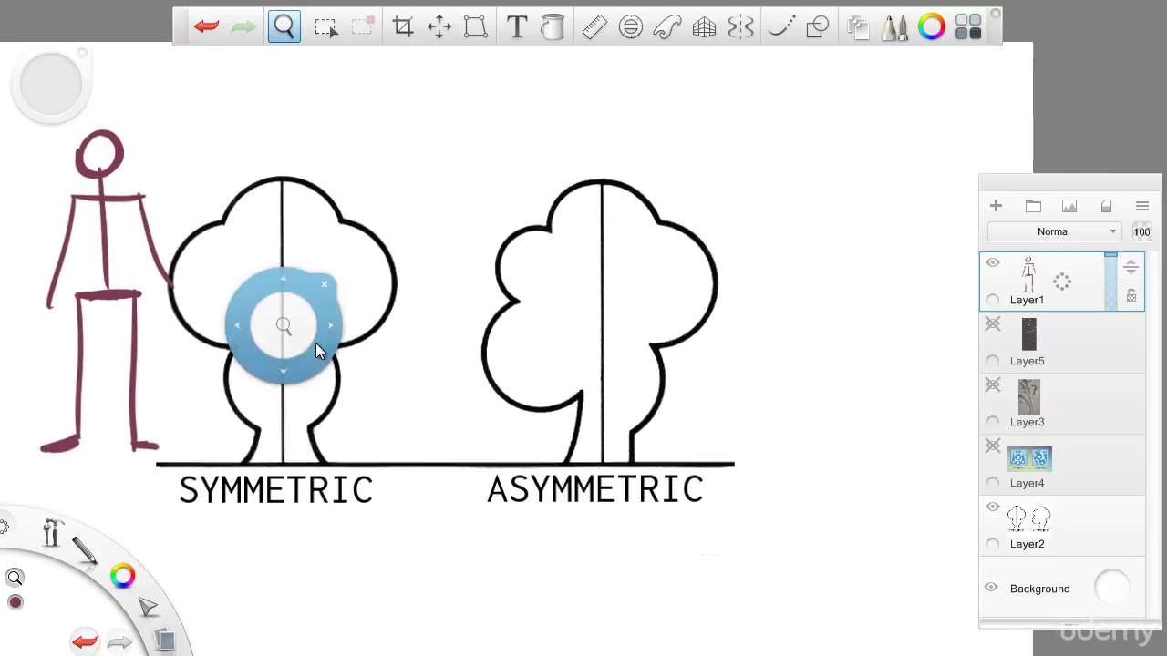
{"action": "left_click", "coordinate": [524, 509]}
{"action": "mouse_move", "coordinate": [592, 530]}
{"action": "left_mouse_down"}
{"action": "mouse_move", "coordinate": [595, 573]}
{"action": "mouse_move", "coordinate": [594, 529]}
{"action": "mouse_move", "coordinate": [620, 551]}
{"action": "left_mouse_up"}
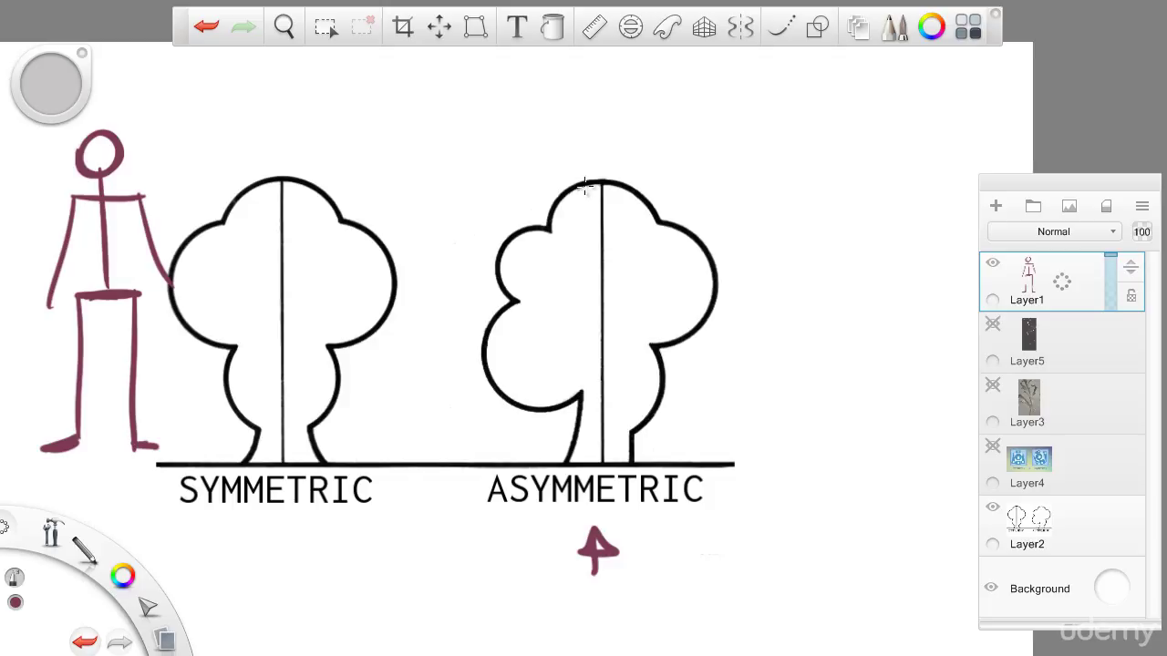
Draw maroon zigzag arrows from the asymmetric tree's crown to its base, undoing stray loops.
{"action": "mouse_move", "coordinate": [580, 187]}
{"action": "left_mouse_down"}
{"action": "mouse_move", "coordinate": [661, 279]}
{"action": "mouse_move", "coordinate": [629, 299]}
{"action": "mouse_move", "coordinate": [672, 281]}
{"action": "mouse_move", "coordinate": [568, 356]}
{"action": "mouse_move", "coordinate": [551, 334]}
{"action": "mouse_move", "coordinate": [628, 410]}
{"action": "mouse_move", "coordinate": [615, 411]}
{"action": "mouse_move", "coordinate": [641, 383]}
{"action": "mouse_move", "coordinate": [632, 416]}
{"action": "left_mouse_up"}
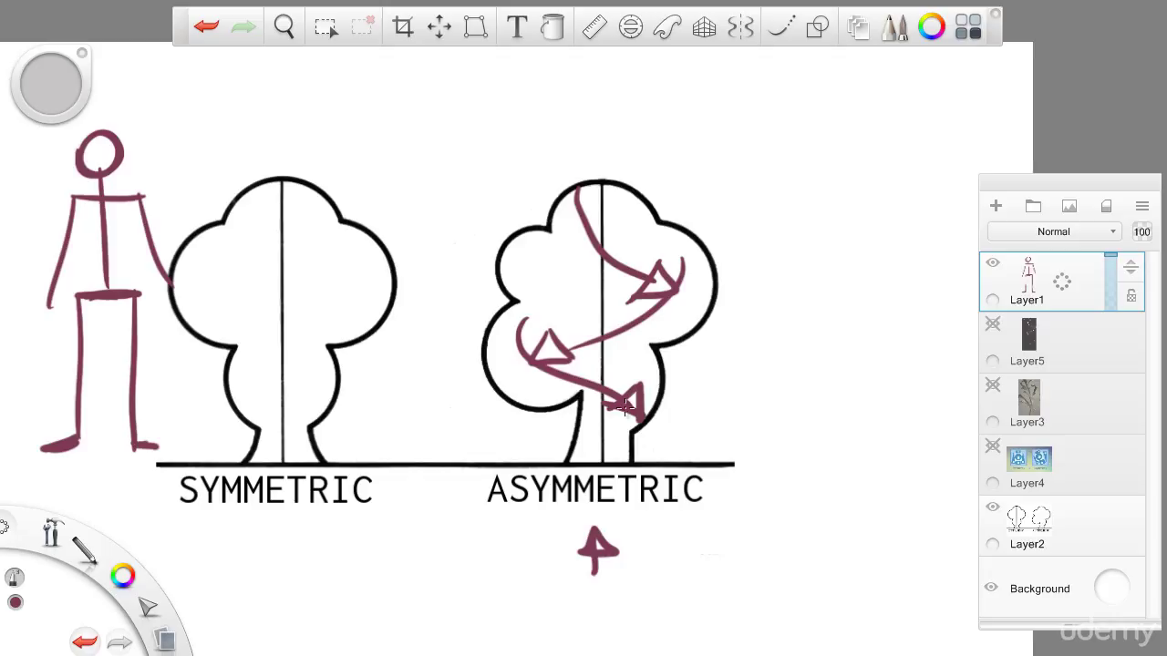
{"action": "mouse_move", "coordinate": [578, 465]}
{"action": "left_mouse_down"}
{"action": "mouse_move", "coordinate": [619, 423]}
{"action": "mouse_move", "coordinate": [572, 476]}
{"action": "mouse_move", "coordinate": [609, 449]}
{"action": "left_mouse_up"}
{"action": "key", "text": "space"}
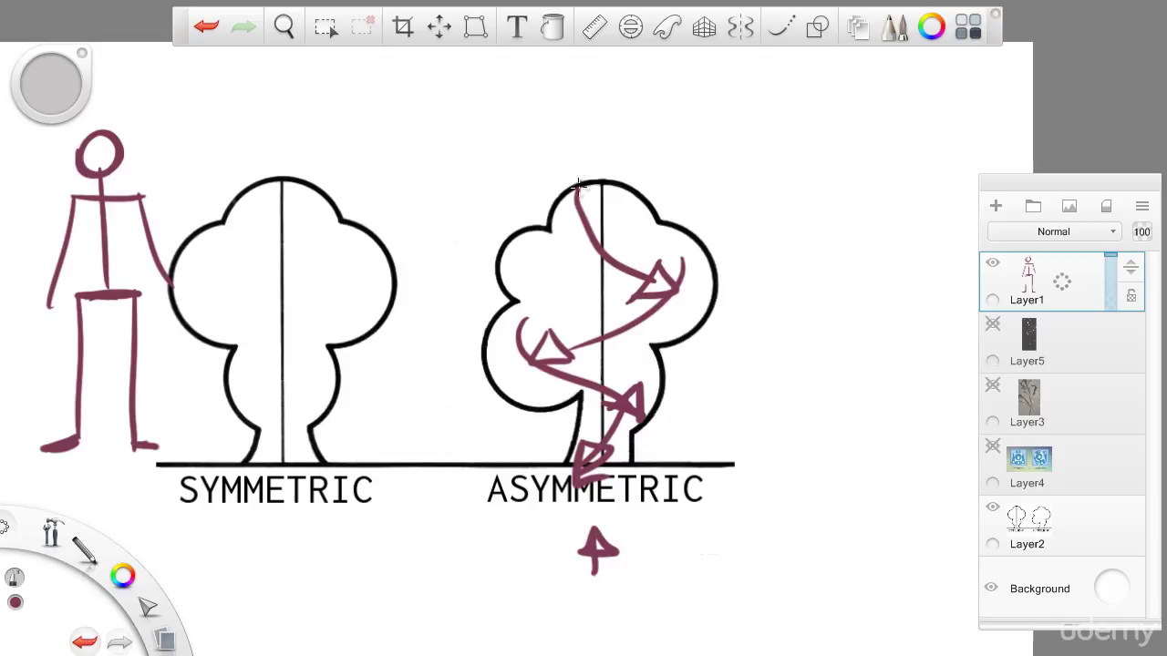
{"action": "mouse_move", "coordinate": [579, 185]}
{"action": "left_mouse_down"}
{"action": "mouse_move", "coordinate": [492, 346]}
{"action": "mouse_move", "coordinate": [602, 346]}
{"action": "left_mouse_up"}
{"action": "key", "text": "ctrl+z"}
{"action": "left_click_drag", "start_coordinate": [687, 180], "coordinate": [609, 329]}
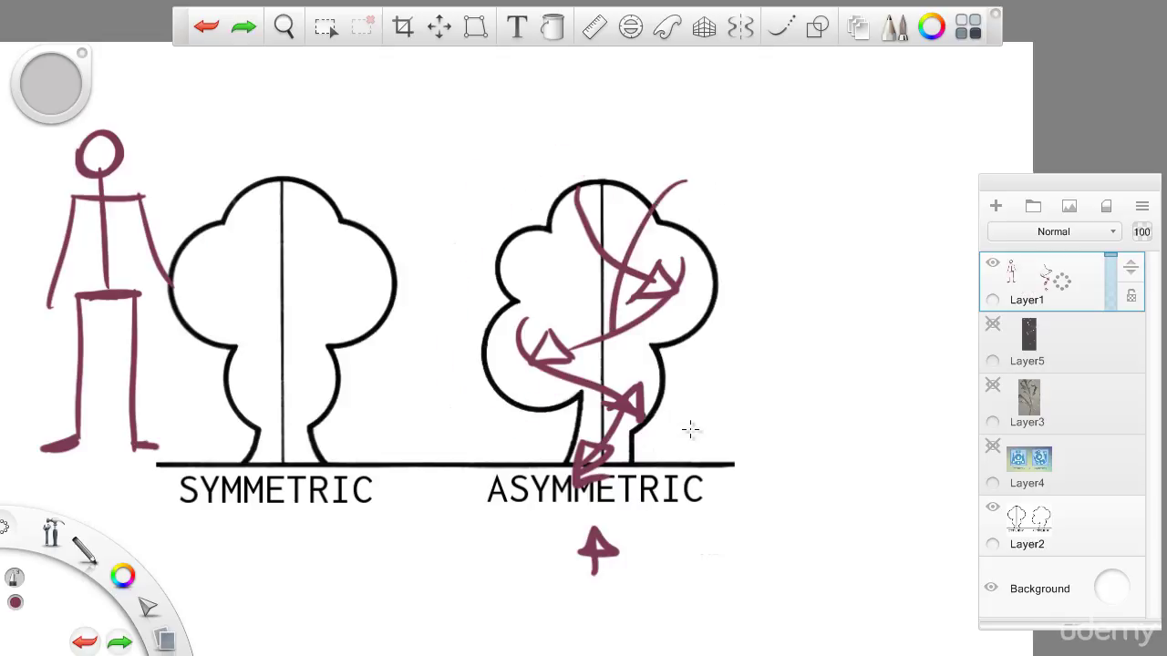
{"action": "left_click_drag", "start_coordinate": [690, 429], "coordinate": [652, 168]}
{"action": "key", "text": "ctrl+z"}
{"action": "key", "text": "ctrl+z"}
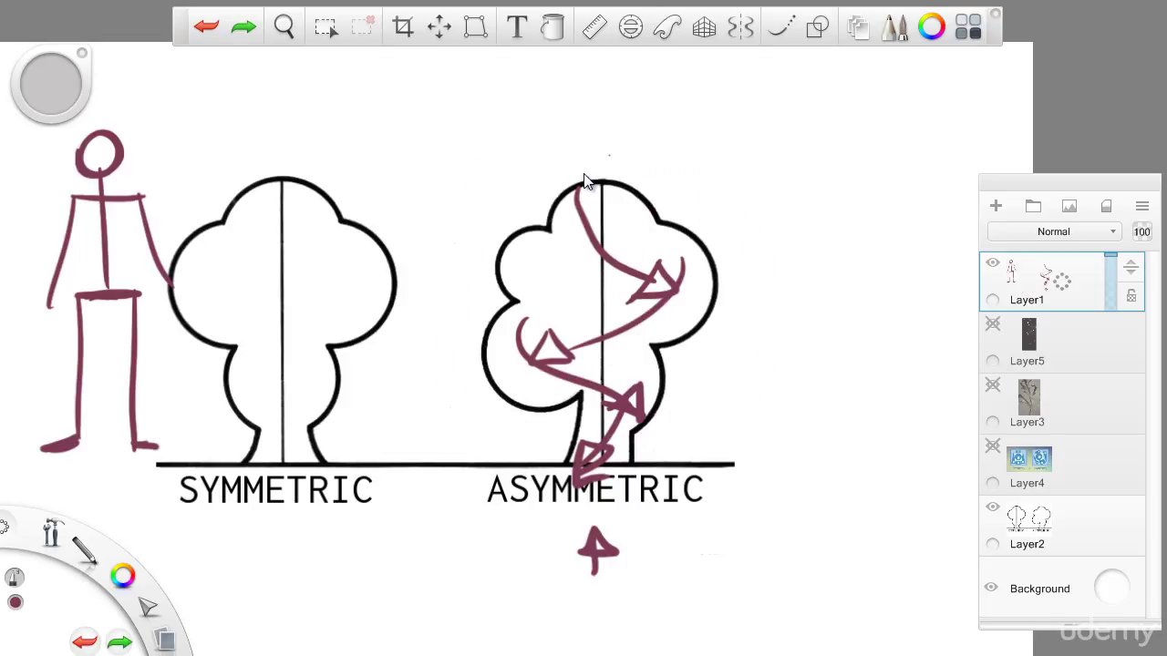
{"action": "key", "text": "space"}
{"action": "left_click_drag", "start_coordinate": [404, 341], "coordinate": [472, 364]}
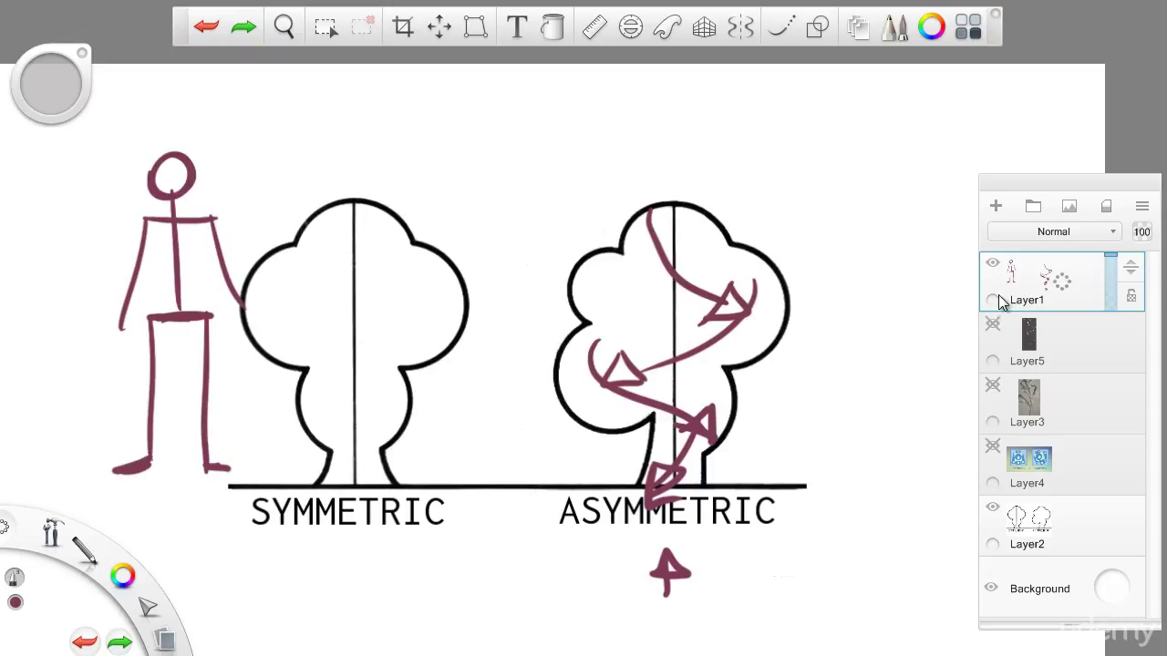
Clear the annotation layer, hide the tree image and show the Symmetry vs. Asymmetry chart.
{"action": "key", "text": "Delete"}
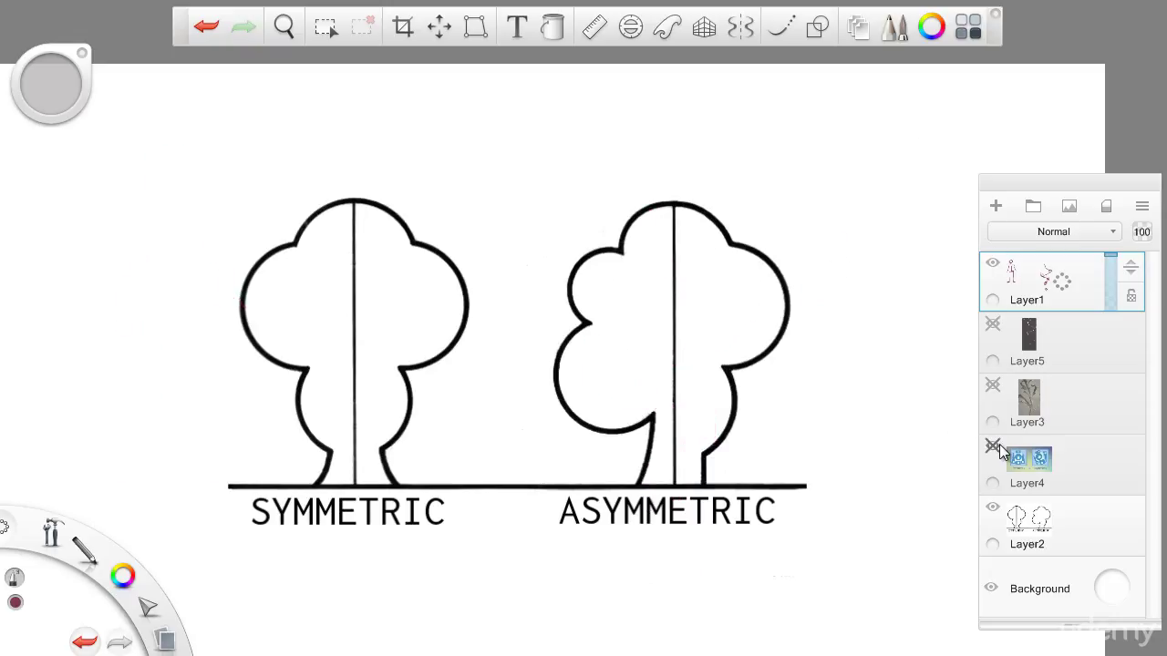
{"action": "left_click", "coordinate": [992, 506]}
{"action": "left_click", "coordinate": [993, 445]}
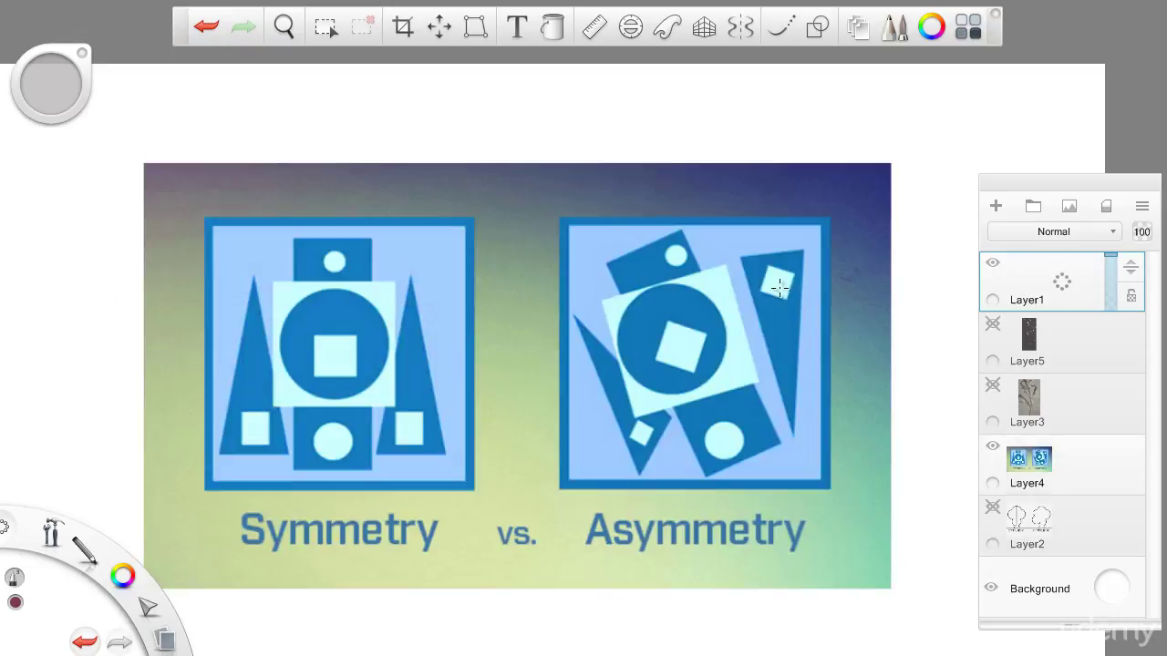
{"action": "key", "text": "space"}
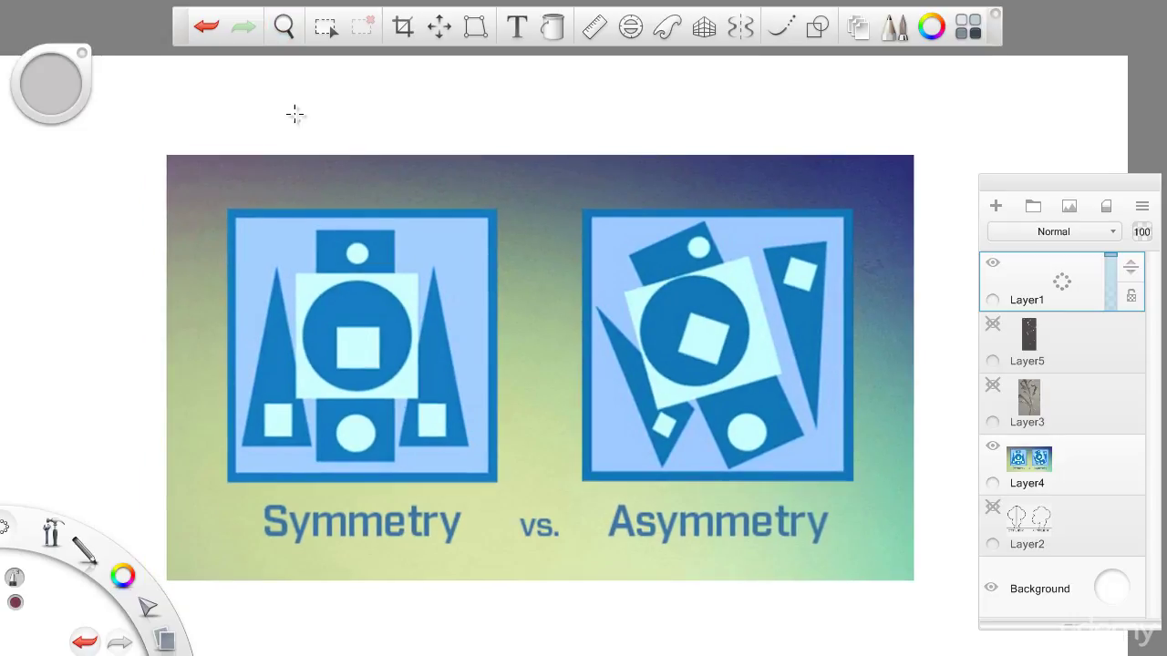
Add a heading letter, a vertical axis and top and base lines on the Symmetry panel.
{"action": "mouse_move", "coordinate": [299, 112]}
{"action": "left_mouse_down"}
{"action": "mouse_move", "coordinate": [265, 139]}
{"action": "mouse_move", "coordinate": [440, 139]}
{"action": "left_mouse_up"}
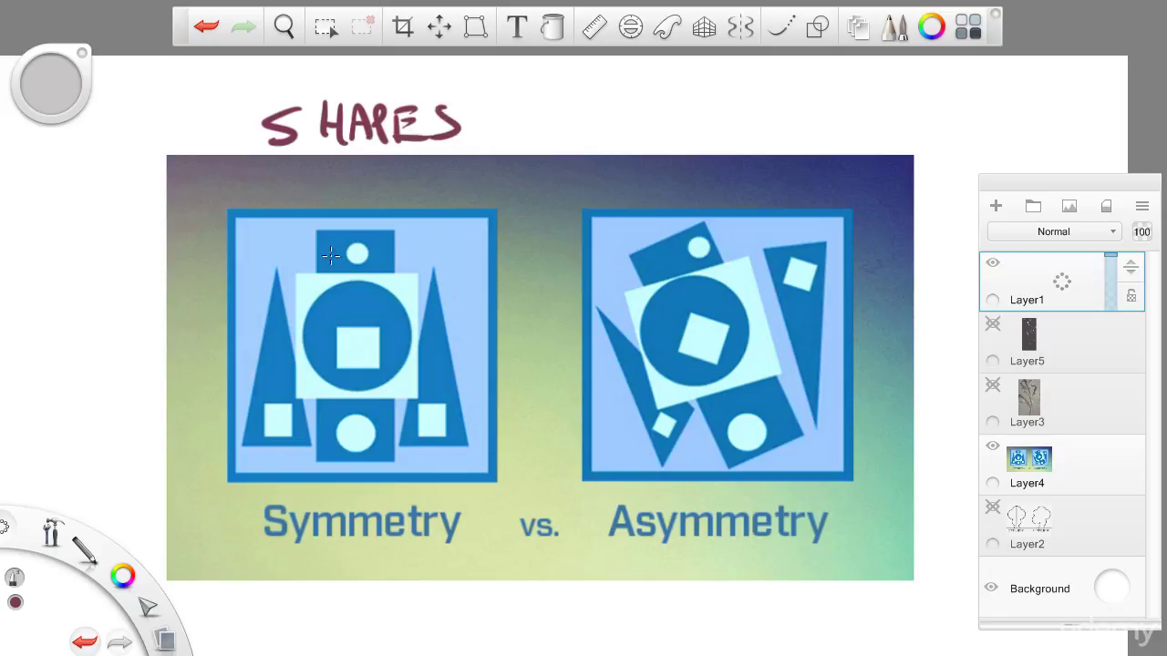
{"action": "mouse_move", "coordinate": [276, 465]}
{"action": "left_mouse_down"}
{"action": "mouse_move", "coordinate": [272, 245]}
{"action": "mouse_move", "coordinate": [259, 269]}
{"action": "mouse_move", "coordinate": [297, 267]}
{"action": "left_mouse_up"}
{"action": "mouse_move", "coordinate": [434, 247]}
{"action": "left_mouse_down"}
{"action": "mouse_move", "coordinate": [432, 446]}
{"action": "mouse_move", "coordinate": [436, 232]}
{"action": "left_mouse_up"}
{"action": "key", "text": "ctrl+z"}
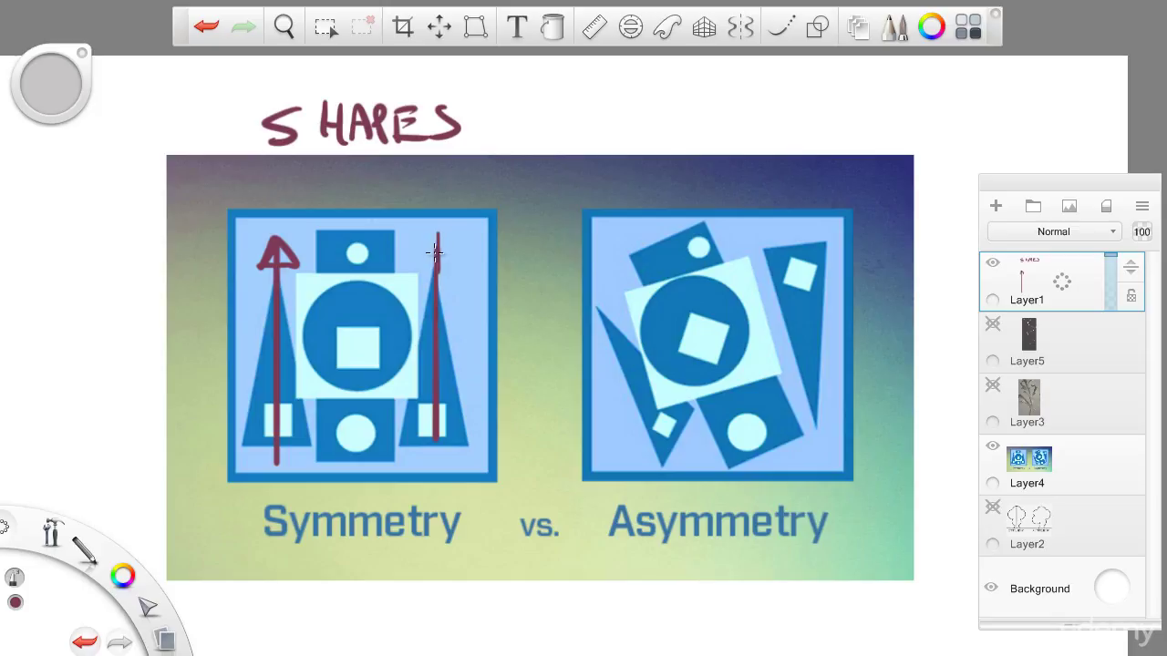
{"action": "key", "text": "ctrl+z"}
{"action": "left_click_drag", "start_coordinate": [235, 272], "coordinate": [466, 272]}
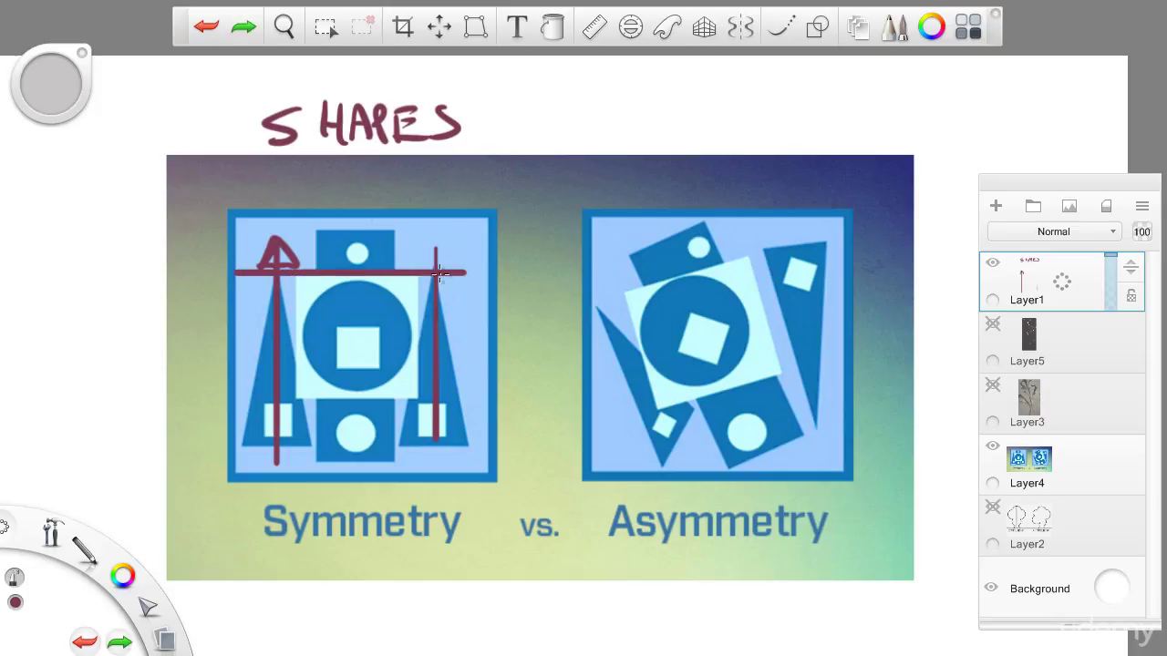
{"action": "left_click_drag", "start_coordinate": [503, 457], "coordinate": [197, 455]}
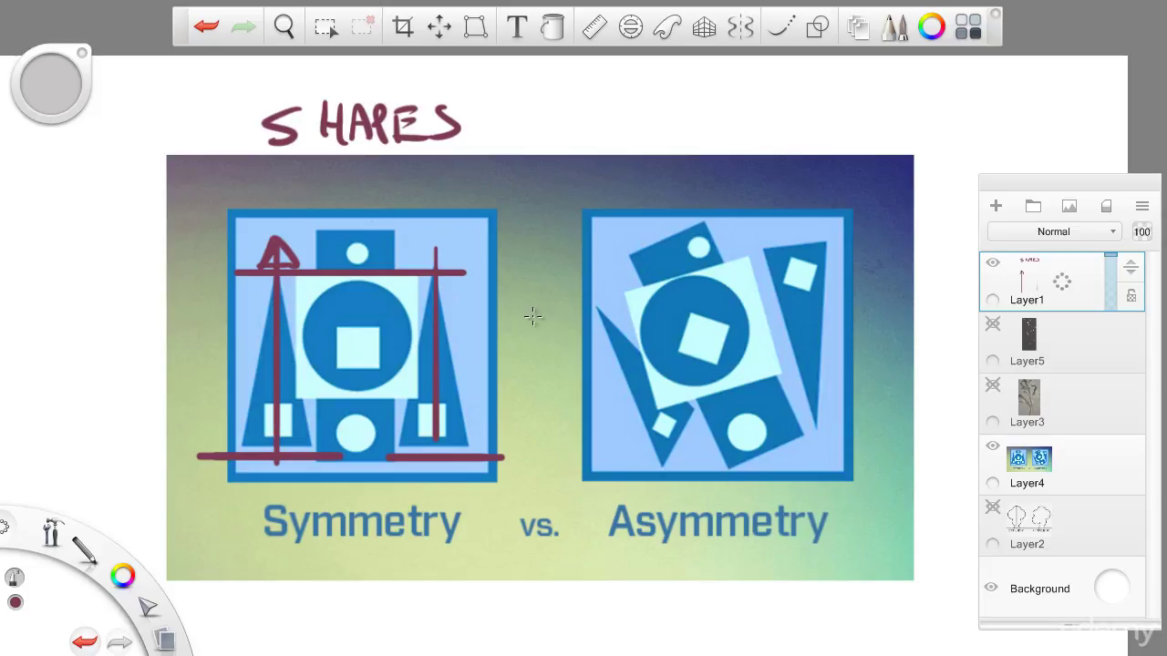
Add an upward arrow below Asymmetry and a straight vertical axis through its image.
{"action": "key", "text": "space"}
{"action": "mouse_move", "coordinate": [454, 427]}
{"action": "left_mouse_down"}
{"action": "mouse_move", "coordinate": [337, 435]}
{"action": "mouse_move", "coordinate": [352, 451]}
{"action": "left_mouse_up"}
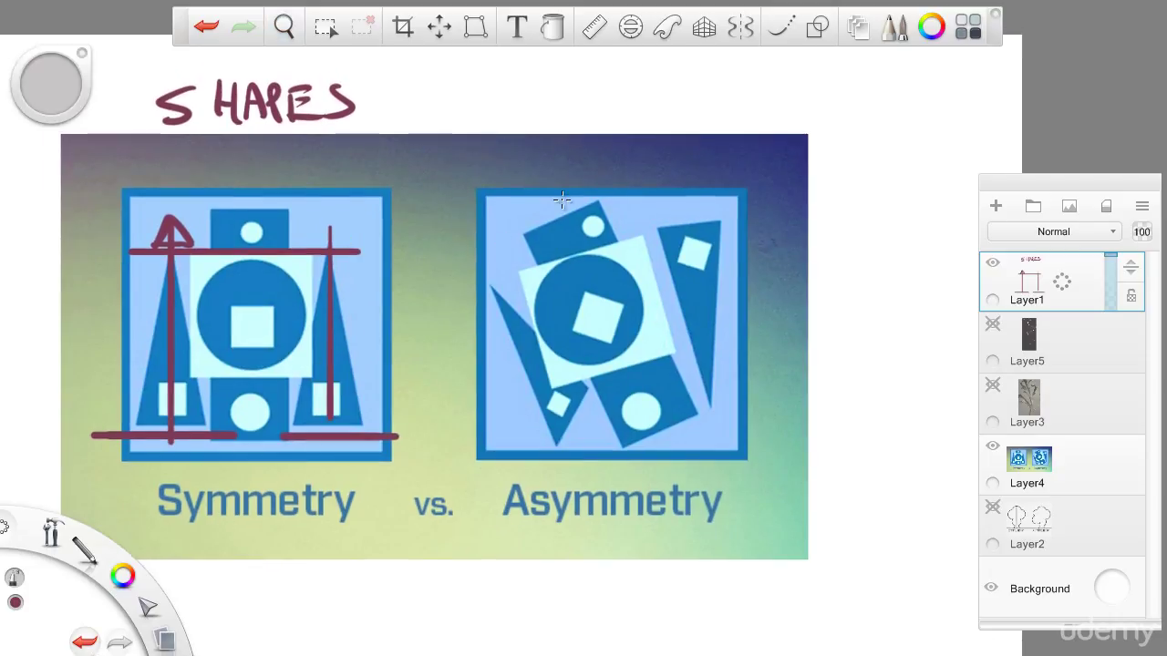
{"action": "mouse_move", "coordinate": [616, 536]}
{"action": "left_mouse_down"}
{"action": "mouse_move", "coordinate": [615, 594]}
{"action": "mouse_move", "coordinate": [638, 558]}
{"action": "left_mouse_up"}
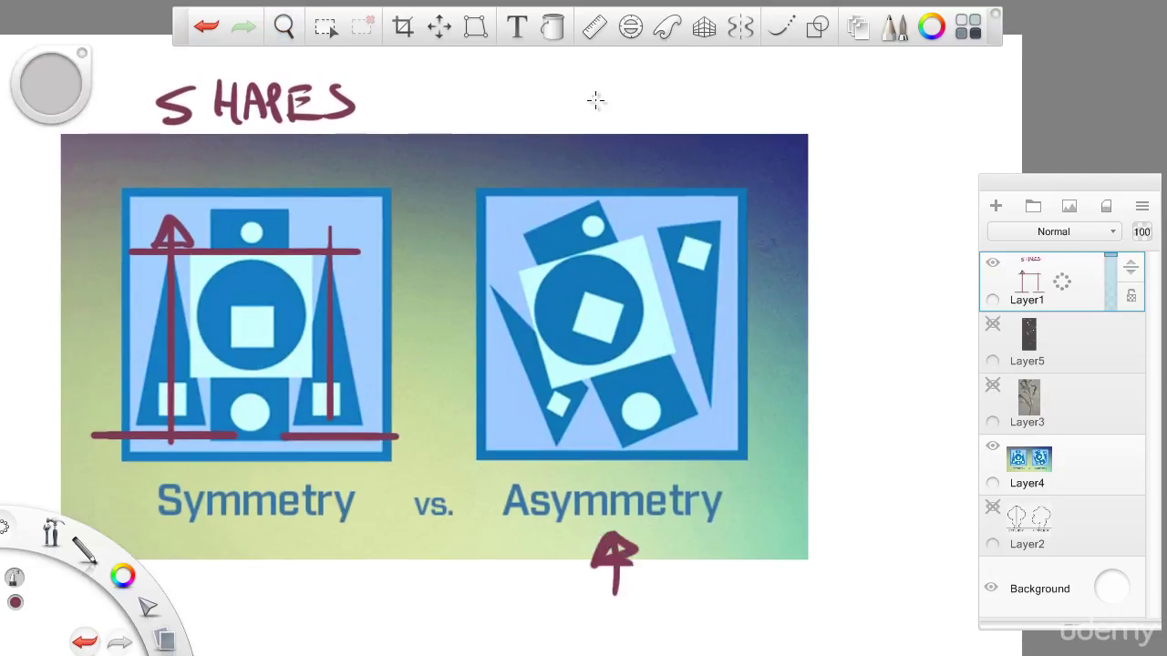
{"action": "left_click_drag", "start_coordinate": [595, 96], "coordinate": [642, 466]}
{"action": "key", "text": "ctrl+z"}
{"action": "left_click_drag", "start_coordinate": [617, 95], "coordinate": [617, 501]}
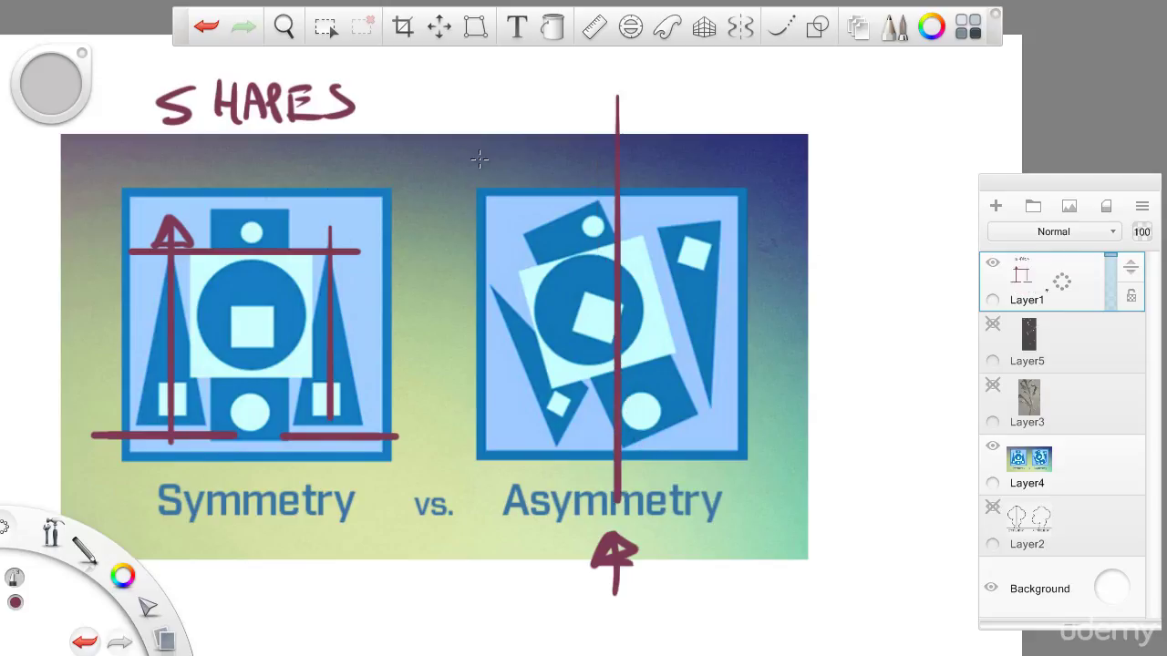
Draw a curved arrow at the Symmetry panel; try and undo strokes over Asymmetry.
{"action": "mouse_move", "coordinate": [475, 156]}
{"action": "left_mouse_down"}
{"action": "mouse_move", "coordinate": [321, 194]}
{"action": "mouse_move", "coordinate": [367, 217]}
{"action": "left_mouse_up"}
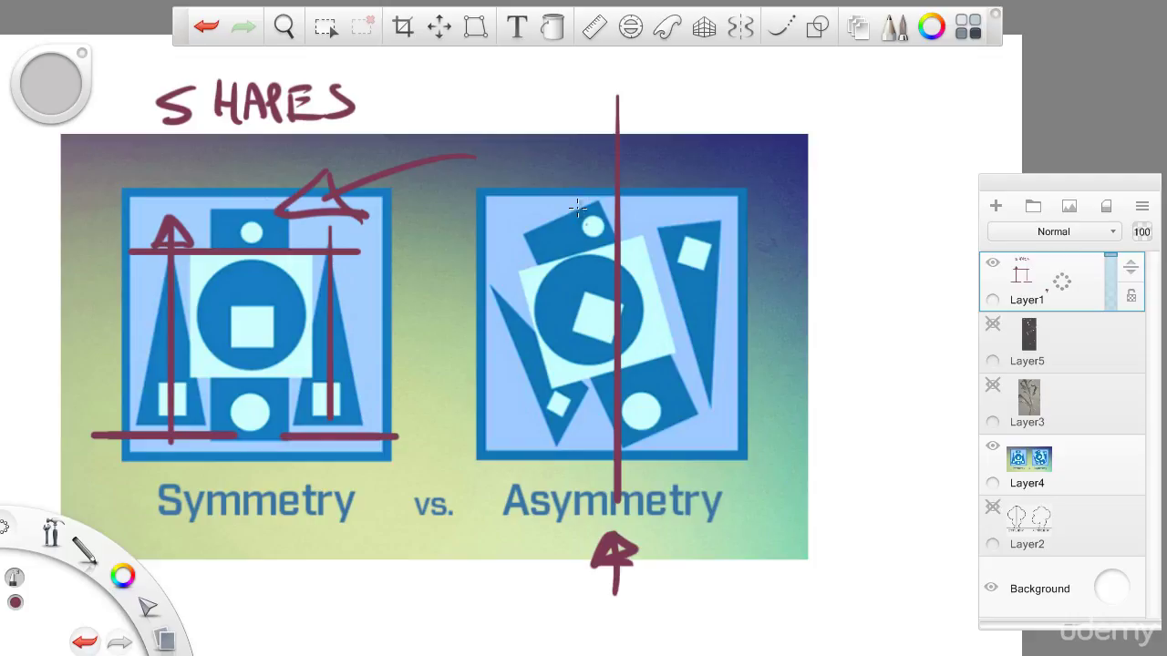
{"action": "left_click_drag", "start_coordinate": [558, 195], "coordinate": [691, 434]}
{"action": "key", "text": "ctrl+z"}
{"action": "left_click_drag", "start_coordinate": [627, 203], "coordinate": [702, 378]}
{"action": "key", "text": "ctrl+z"}
{"action": "mouse_move", "coordinate": [576, 215]}
{"action": "left_mouse_down"}
{"action": "mouse_move", "coordinate": [608, 446]}
{"action": "mouse_move", "coordinate": [715, 235]}
{"action": "mouse_move", "coordinate": [674, 394]}
{"action": "left_mouse_up"}
{"action": "key", "text": "ctrl+z"}
{"action": "key", "text": "ctrl+z"}
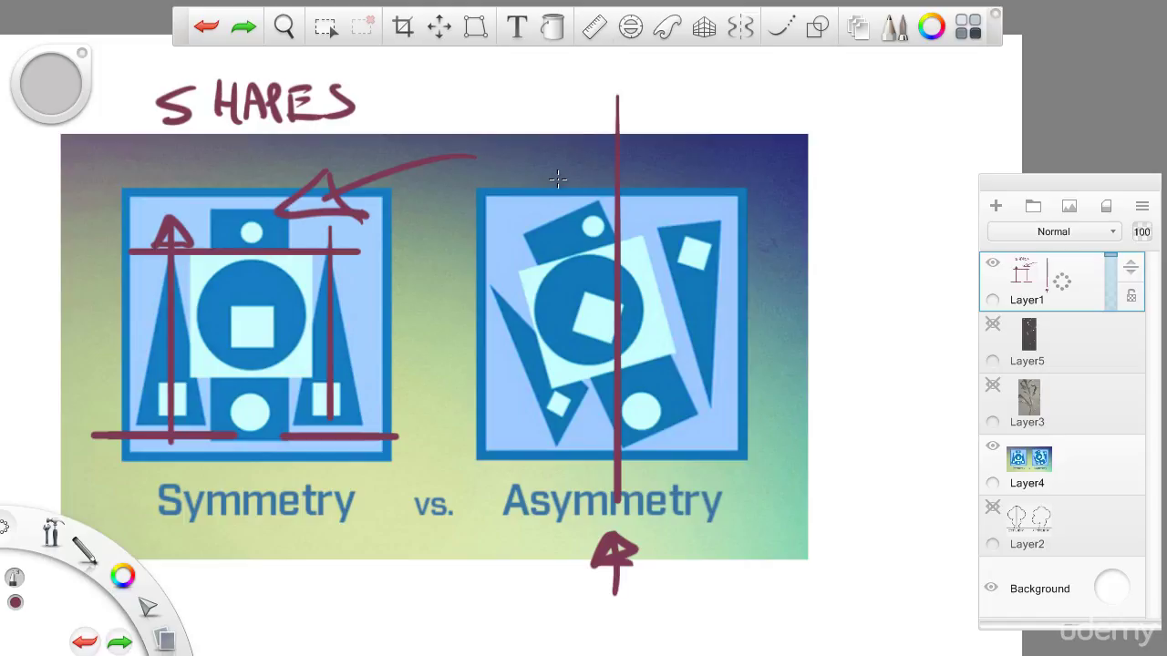
Add curves, a centre loop and a bottom zigzag on Asymmetry, then zoom out.
{"action": "left_click_drag", "start_coordinate": [557, 178], "coordinate": [652, 321]}
{"action": "mouse_move", "coordinate": [646, 244]}
{"action": "left_mouse_down"}
{"action": "mouse_move", "coordinate": [696, 336]}
{"action": "mouse_move", "coordinate": [592, 450]}
{"action": "left_mouse_up"}
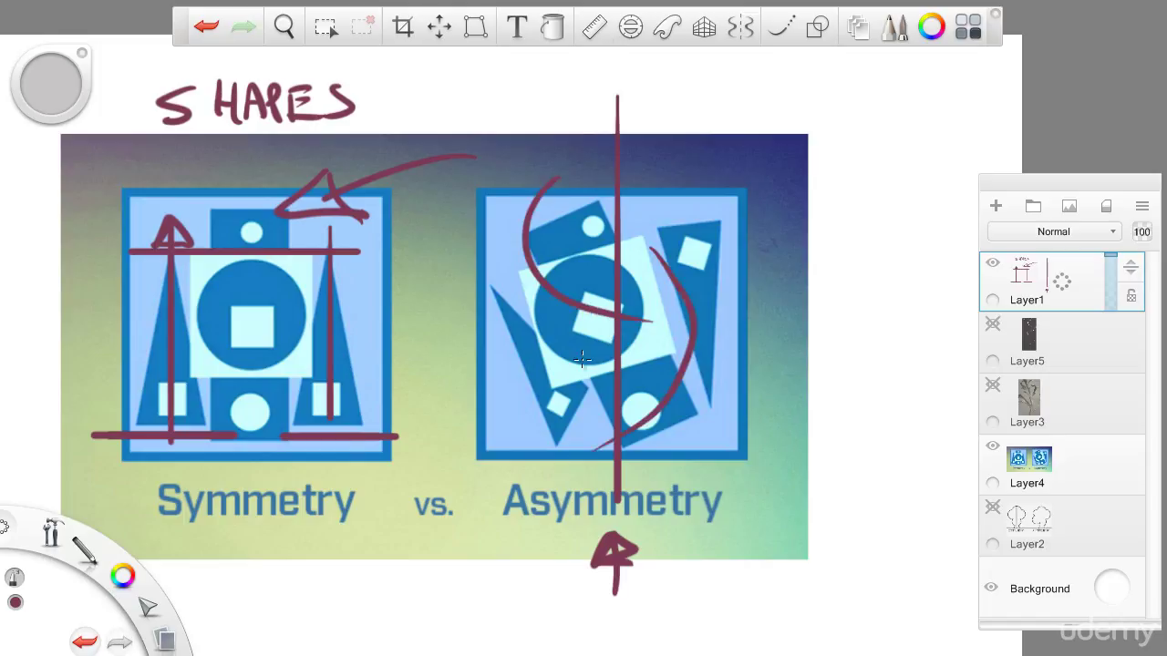
{"action": "left_click_drag", "start_coordinate": [616, 310], "coordinate": [643, 317]}
{"action": "mouse_move", "coordinate": [627, 405]}
{"action": "left_mouse_down"}
{"action": "mouse_move", "coordinate": [602, 428]}
{"action": "mouse_move", "coordinate": [638, 441]}
{"action": "left_mouse_up"}
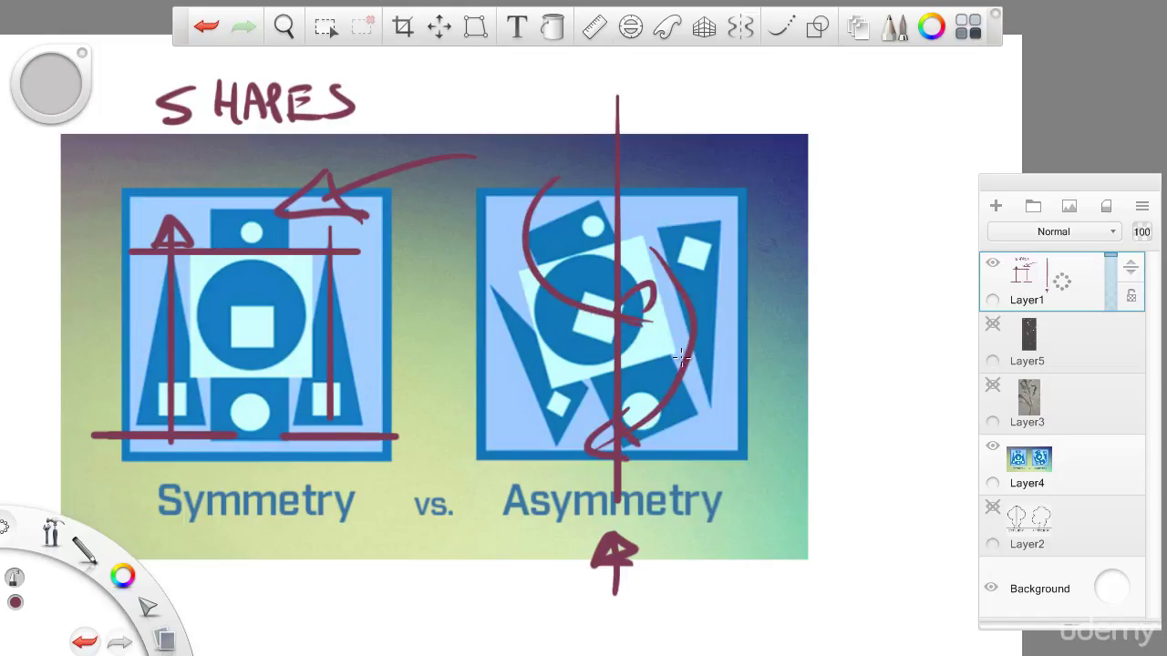
{"action": "key", "text": "z"}
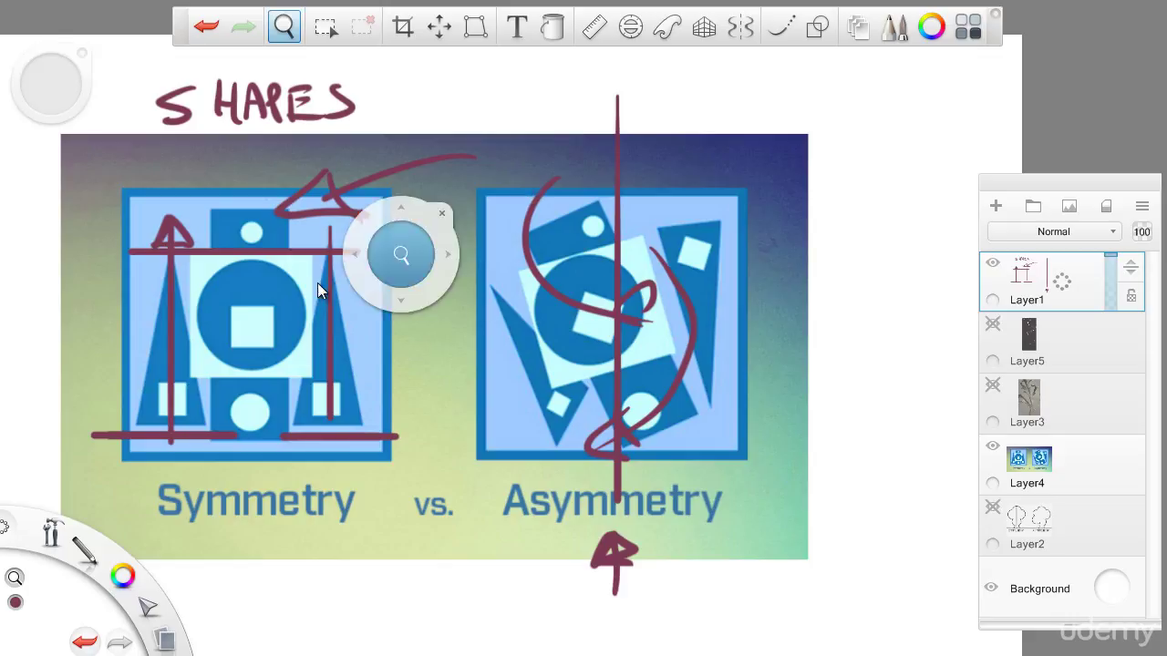
{"action": "left_click_drag", "start_coordinate": [399, 253], "coordinate": [406, 372]}
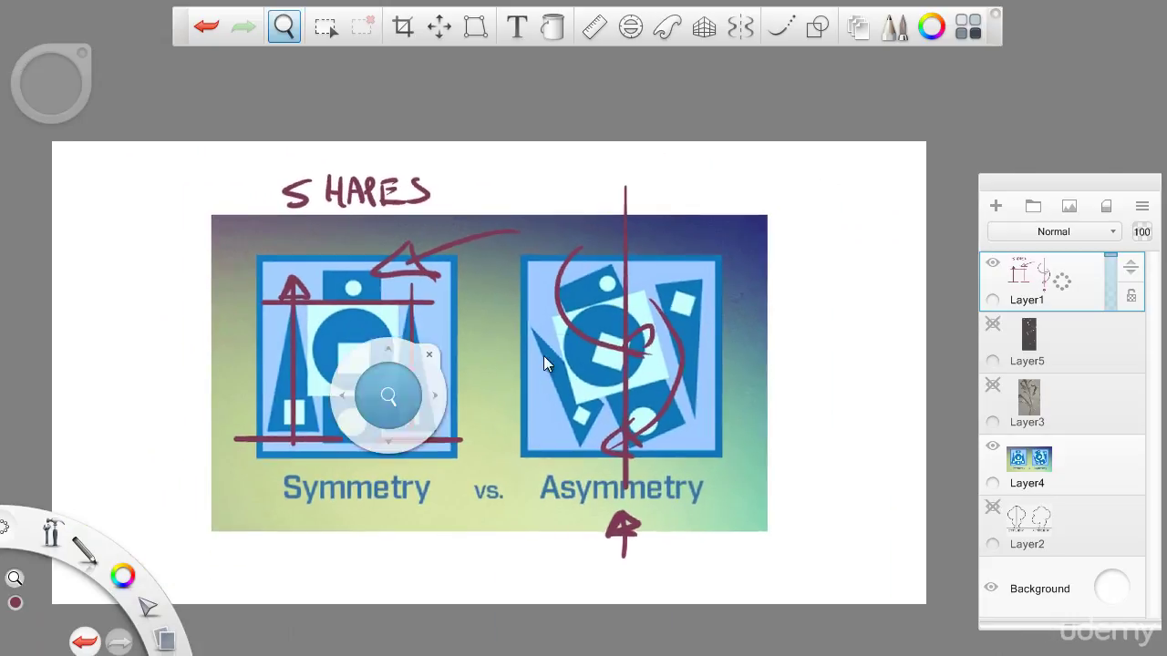
{"action": "left_click", "coordinate": [954, 450]}
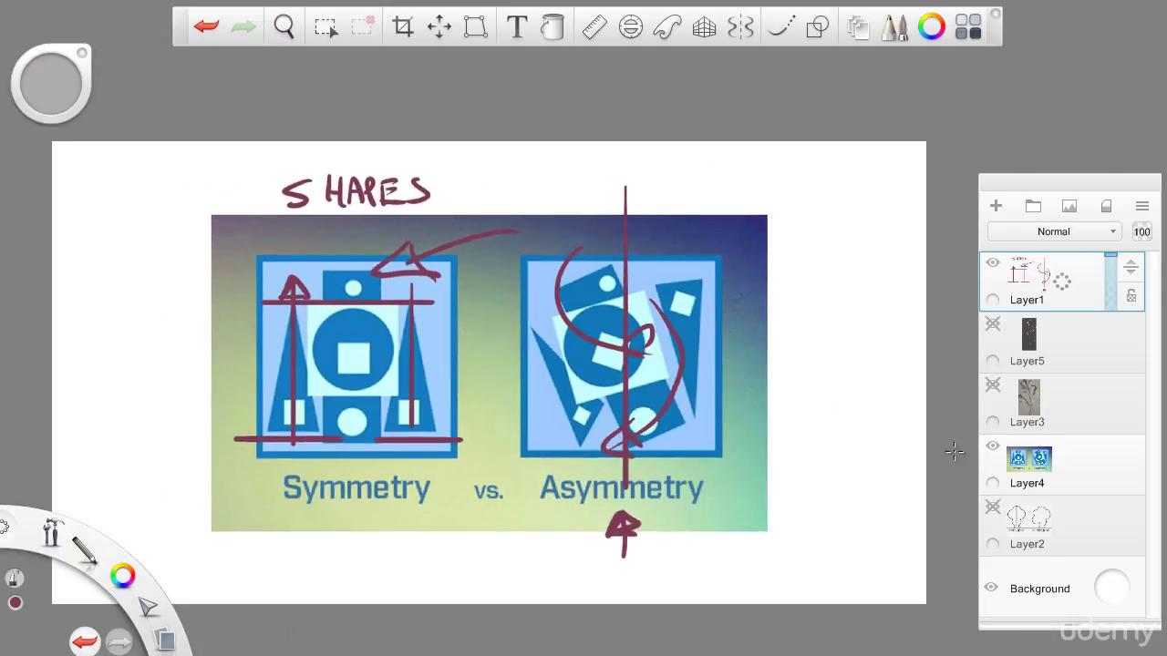
Clear the annotations, swap the Symmetry chart for the leaf photo, and zoom onto it.
{"action": "key", "text": "Delete"}
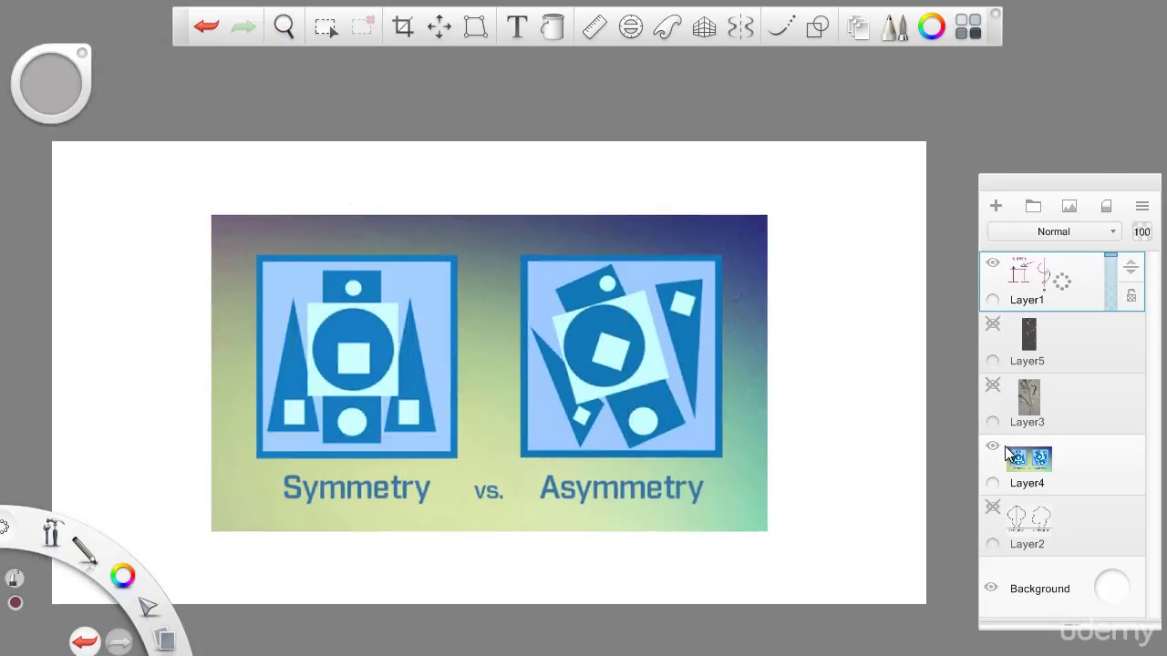
{"action": "left_click", "coordinate": [994, 446]}
{"action": "left_click", "coordinate": [993, 385]}
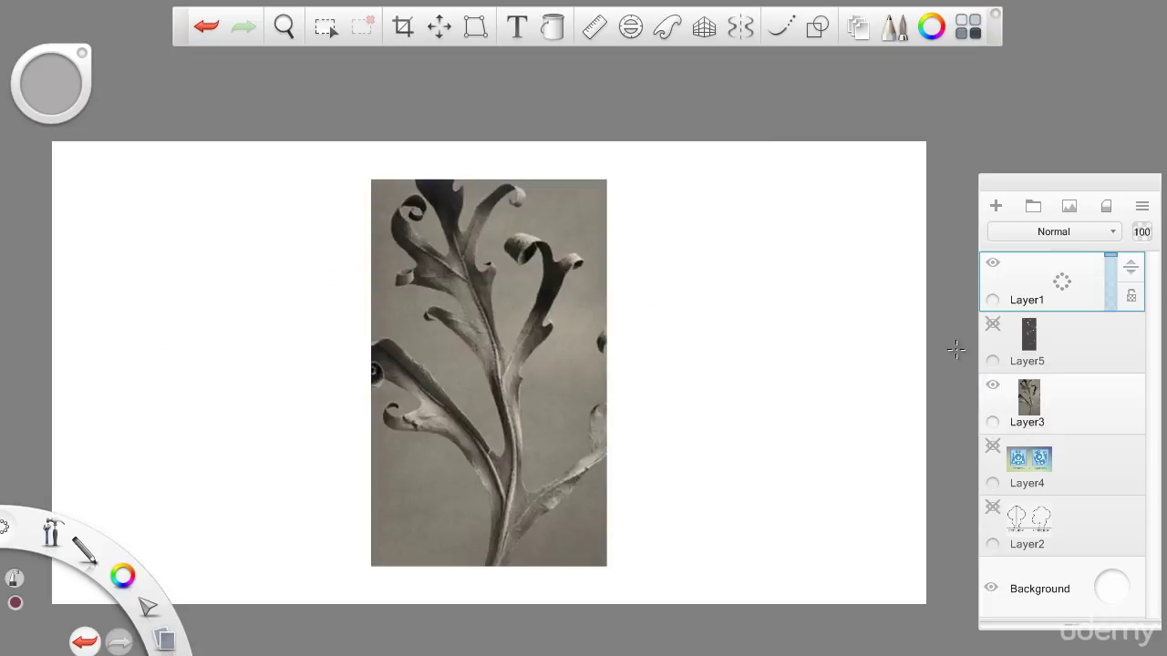
{"action": "key", "text": "space"}
{"action": "left_click_drag", "start_coordinate": [646, 248], "coordinate": [659, 203]}
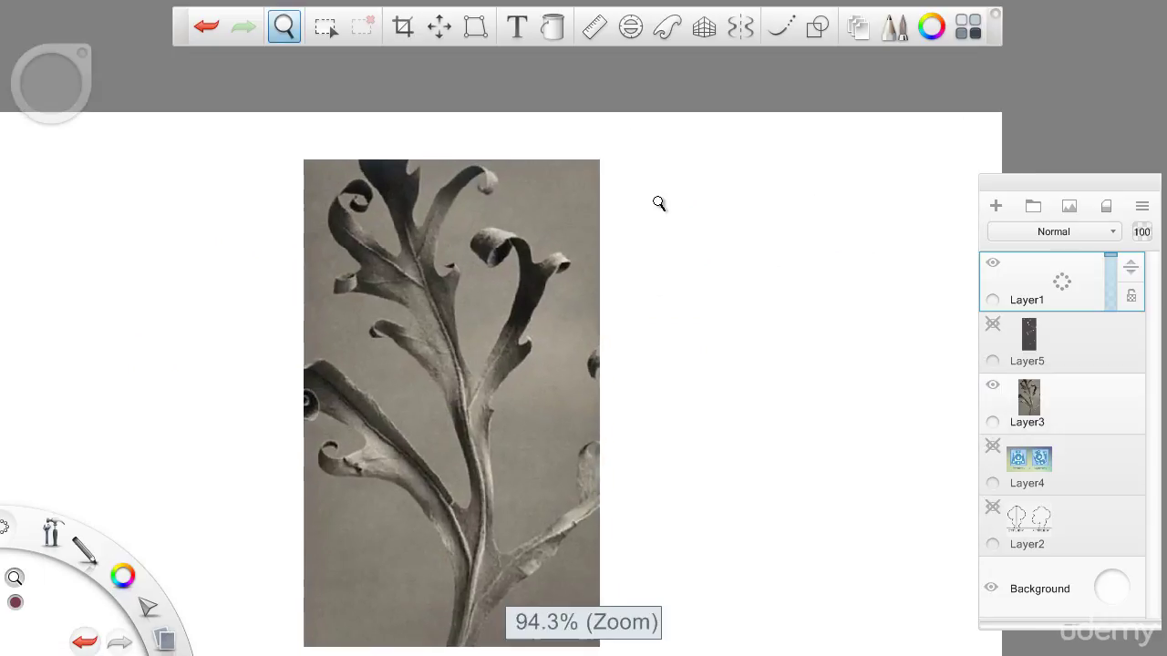
{"action": "left_click_drag", "start_coordinate": [456, 419], "coordinate": [482, 331]}
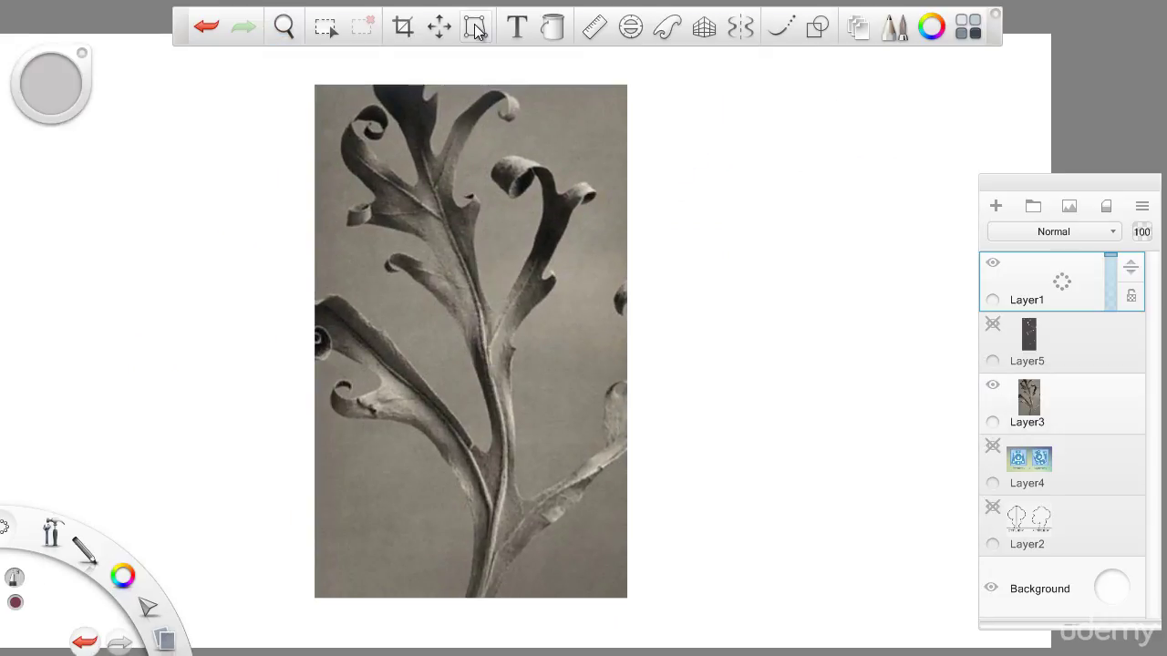
{"action": "key", "text": "space"}
{"action": "left_click_drag", "start_coordinate": [352, 229], "coordinate": [383, 227]}
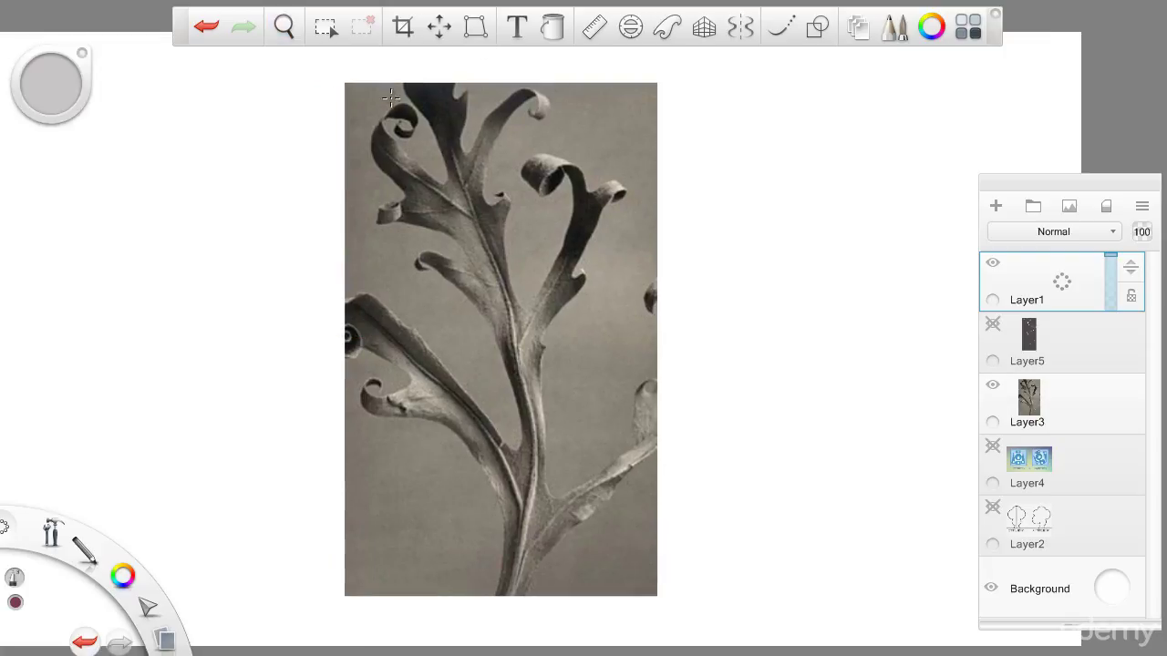
Lower the Layer3 leaf photo's opacity to 73% and return to Layer1.
{"action": "left_click_drag", "start_coordinate": [398, 91], "coordinate": [468, 225]}
{"action": "key", "text": "ctrl+z"}
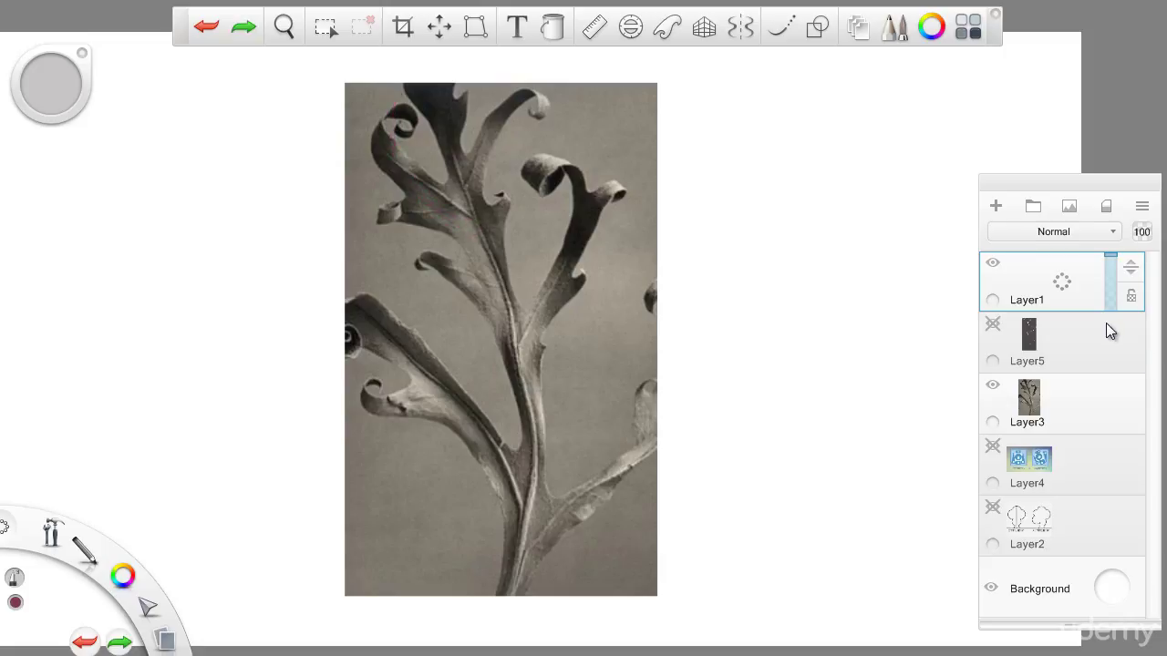
{"action": "left_click", "coordinate": [1107, 324]}
{"action": "left_click", "coordinate": [1119, 394]}
{"action": "left_click_drag", "start_coordinate": [1117, 390], "coordinate": [1107, 390]}
{"action": "left_click", "coordinate": [1094, 278]}
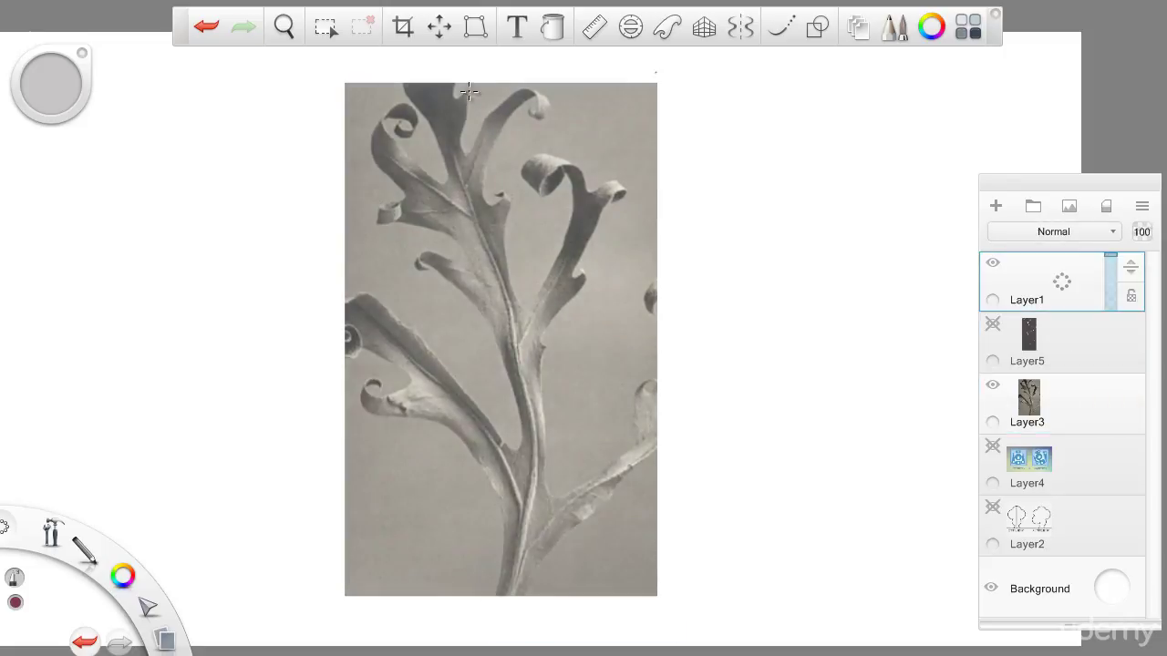
Draw maroon arrows flowing down the leaf's upper part, stem and lower stem.
{"action": "mouse_move", "coordinate": [396, 103]}
{"action": "left_mouse_down"}
{"action": "mouse_move", "coordinate": [410, 171]}
{"action": "mouse_move", "coordinate": [461, 204]}
{"action": "mouse_move", "coordinate": [459, 189]}
{"action": "mouse_move", "coordinate": [484, 237]}
{"action": "mouse_move", "coordinate": [466, 301]}
{"action": "mouse_move", "coordinate": [533, 319]}
{"action": "mouse_move", "coordinate": [513, 339]}
{"action": "left_mouse_up"}
{"action": "mouse_move", "coordinate": [552, 290]}
{"action": "left_mouse_down"}
{"action": "mouse_move", "coordinate": [527, 436]}
{"action": "mouse_move", "coordinate": [509, 437]}
{"action": "left_mouse_up"}
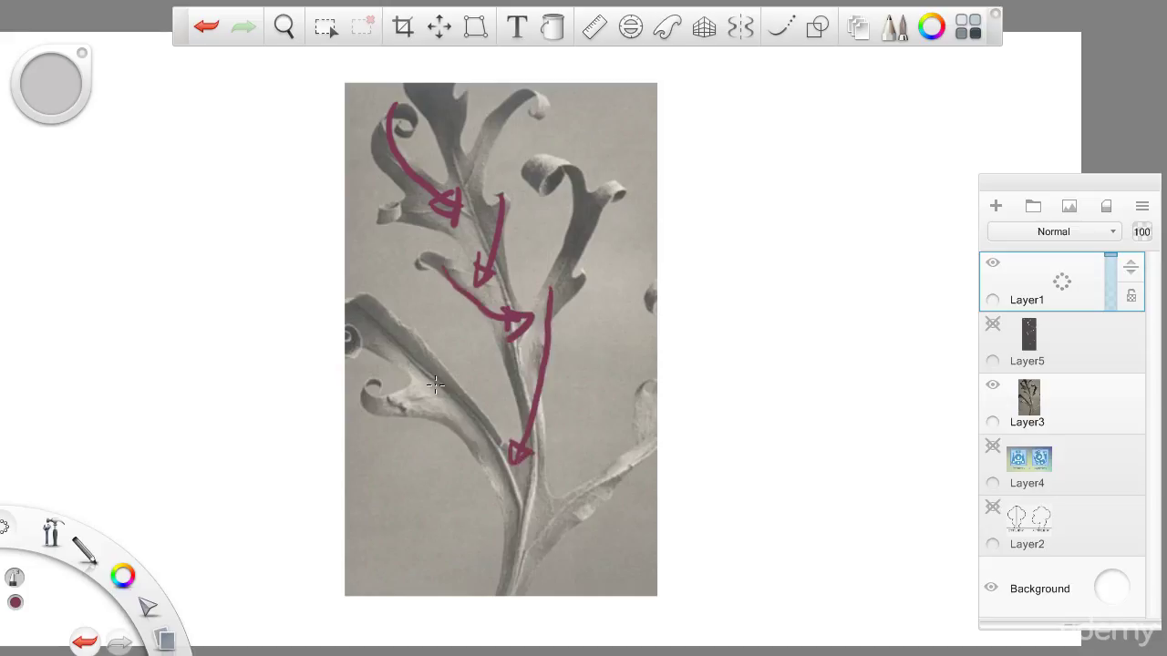
{"action": "mouse_move", "coordinate": [454, 413]}
{"action": "left_mouse_down"}
{"action": "mouse_move", "coordinate": [519, 497]}
{"action": "mouse_move", "coordinate": [545, 488]}
{"action": "mouse_move", "coordinate": [530, 517]}
{"action": "left_mouse_up"}
{"action": "mouse_move", "coordinate": [588, 490]}
{"action": "left_mouse_down"}
{"action": "mouse_move", "coordinate": [493, 598]}
{"action": "mouse_move", "coordinate": [527, 580]}
{"action": "mouse_move", "coordinate": [496, 598]}
{"action": "mouse_move", "coordinate": [507, 599]}
{"action": "left_mouse_up"}
{"action": "scroll", "coordinate": [271, 425], "scroll_direction": "left", "scroll_amount": 5}
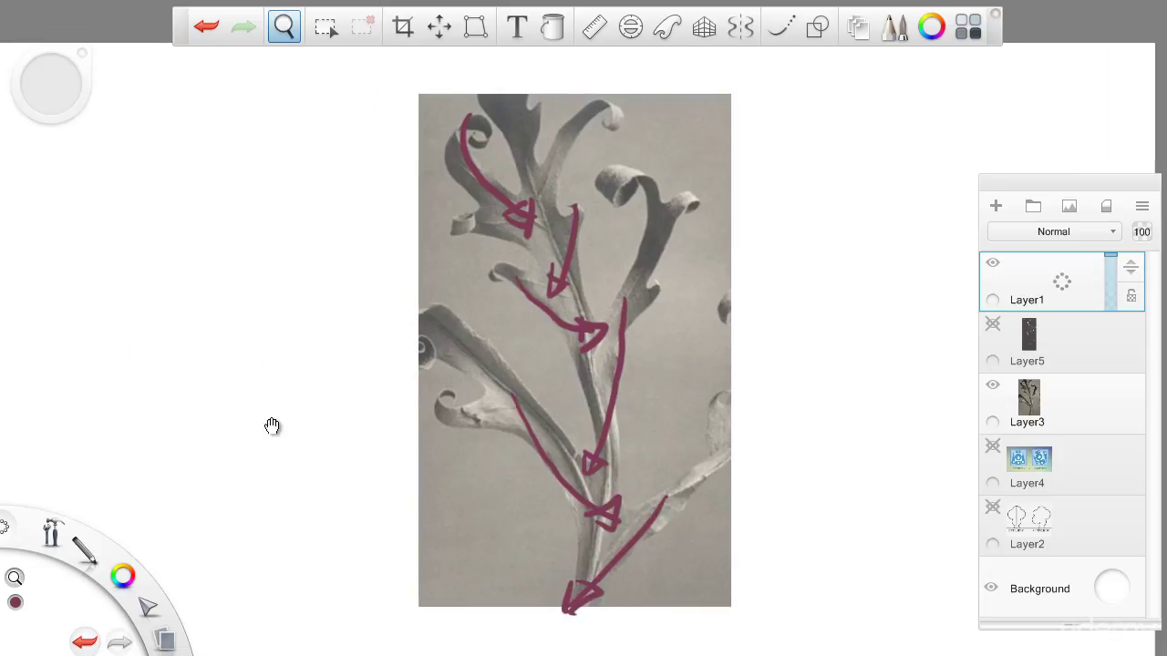
Undo the test stem strokes, enable Symmetry and move its axis left of the photo.
{"action": "left_click_drag", "start_coordinate": [317, 141], "coordinate": [317, 511]}
{"action": "left_click_drag", "start_coordinate": [263, 170], "coordinate": [316, 278]}
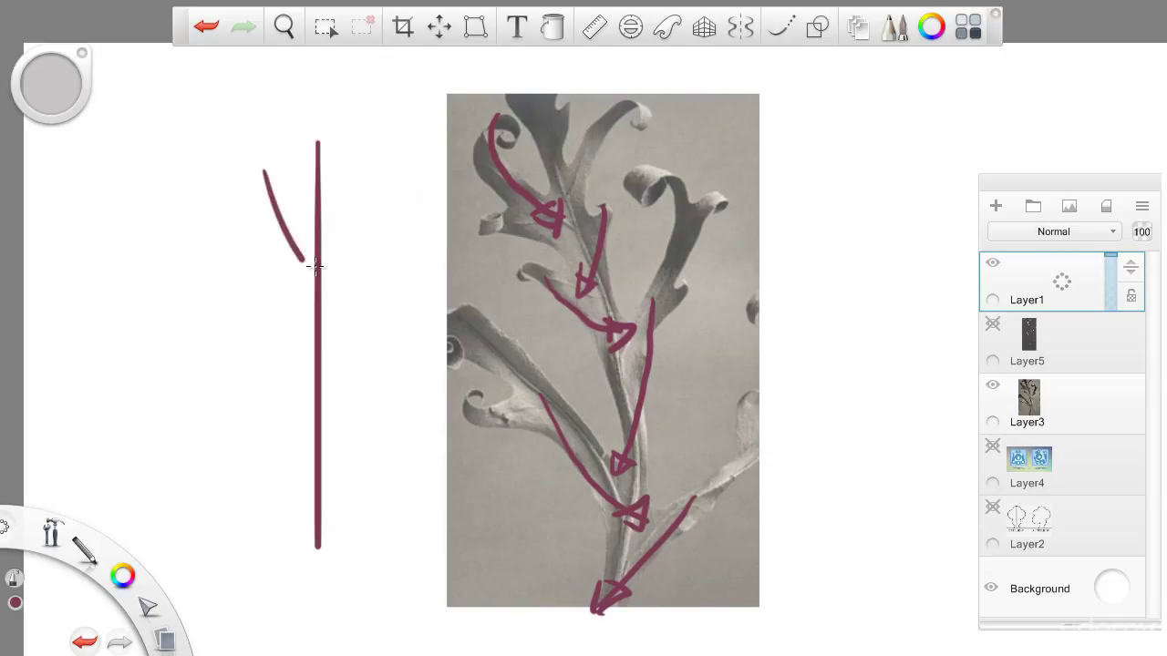
{"action": "key", "text": "ctrl+z"}
{"action": "key", "text": "ctrl+z"}
{"action": "key", "text": "ctrl+z"}
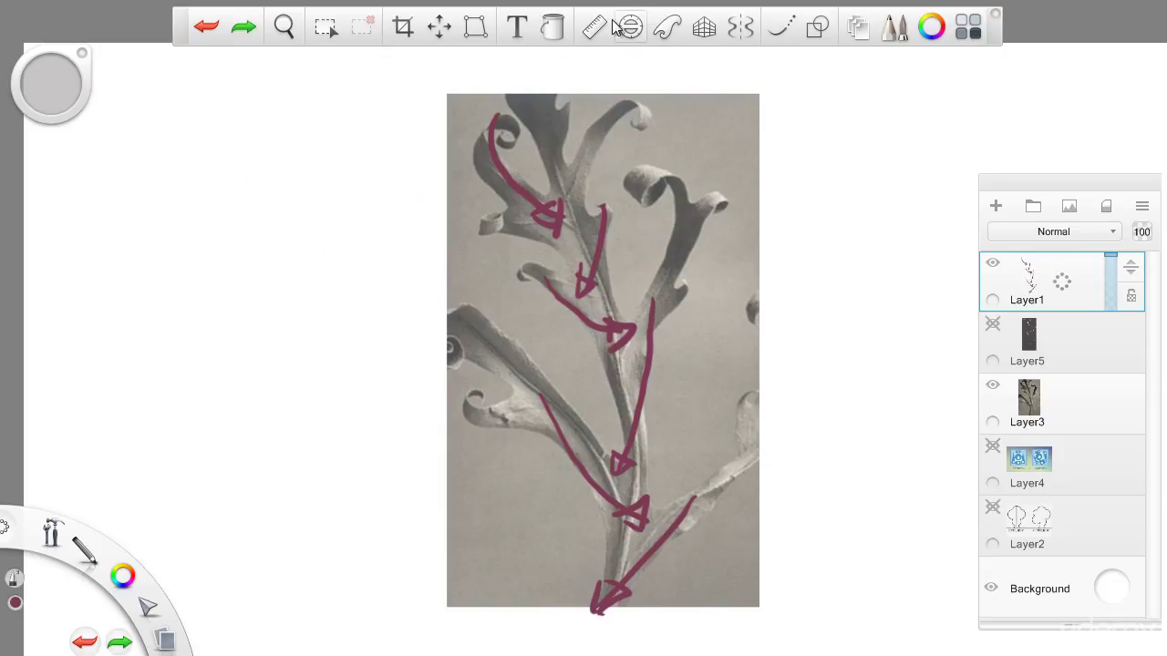
{"action": "left_click", "coordinate": [730, 32]}
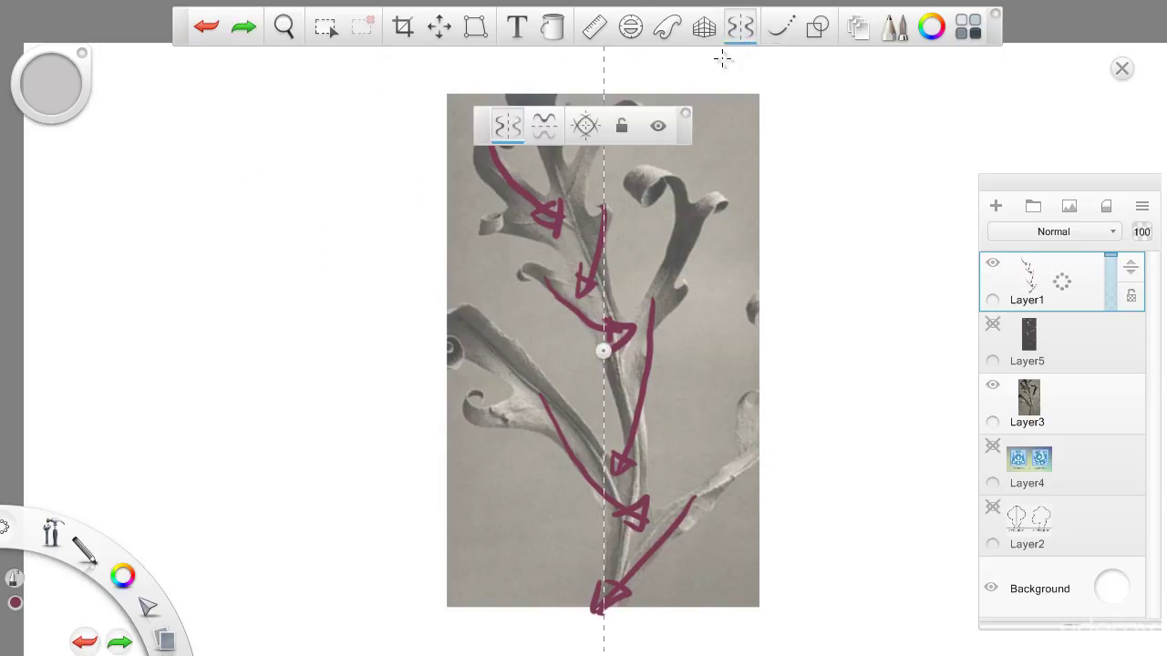
{"action": "left_click_drag", "start_coordinate": [603, 347], "coordinate": [271, 354]}
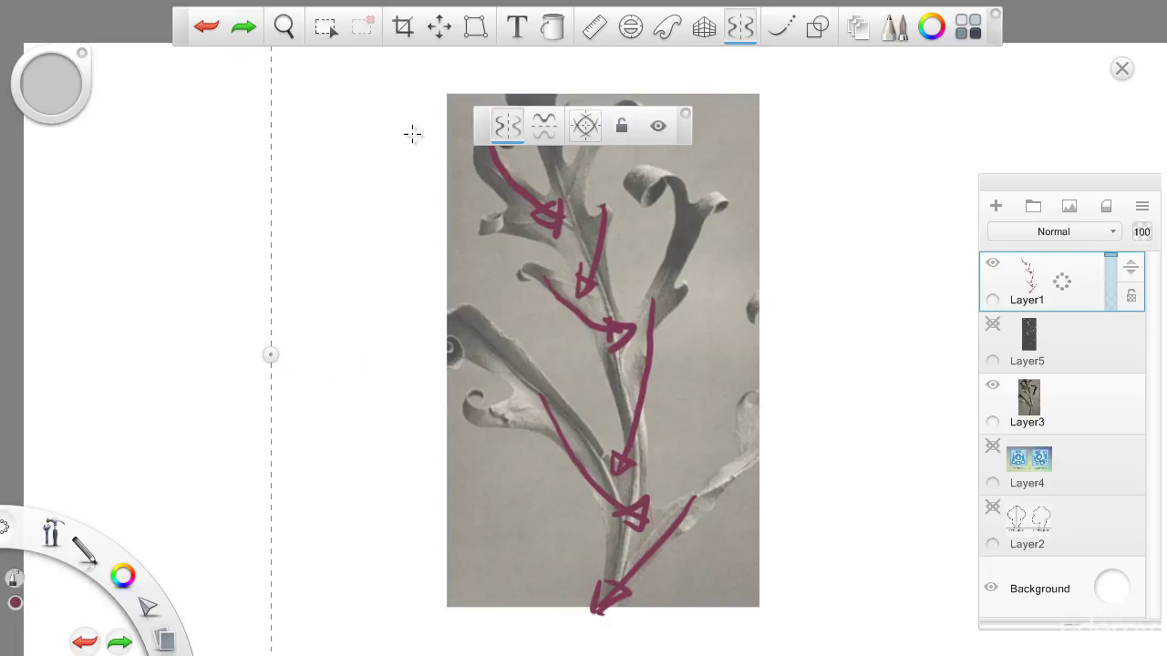
Draw a mirrored Y-shaped stem with symmetric leaves, then switch Symmetry off.
{"action": "left_click_drag", "start_coordinate": [269, 331], "coordinate": [294, 187]}
{"action": "mouse_move", "coordinate": [323, 148]}
{"action": "left_mouse_down"}
{"action": "mouse_move", "coordinate": [429, 137]}
{"action": "mouse_move", "coordinate": [331, 239]}
{"action": "mouse_move", "coordinate": [324, 386]}
{"action": "mouse_move", "coordinate": [279, 498]}
{"action": "mouse_move", "coordinate": [258, 641]}
{"action": "mouse_move", "coordinate": [276, 638]}
{"action": "mouse_move", "coordinate": [249, 286]}
{"action": "mouse_move", "coordinate": [82, 318]}
{"action": "mouse_move", "coordinate": [179, 274]}
{"action": "mouse_move", "coordinate": [177, 352]}
{"action": "mouse_move", "coordinate": [224, 335]}
{"action": "mouse_move", "coordinate": [261, 401]}
{"action": "mouse_move", "coordinate": [268, 540]}
{"action": "left_mouse_up"}
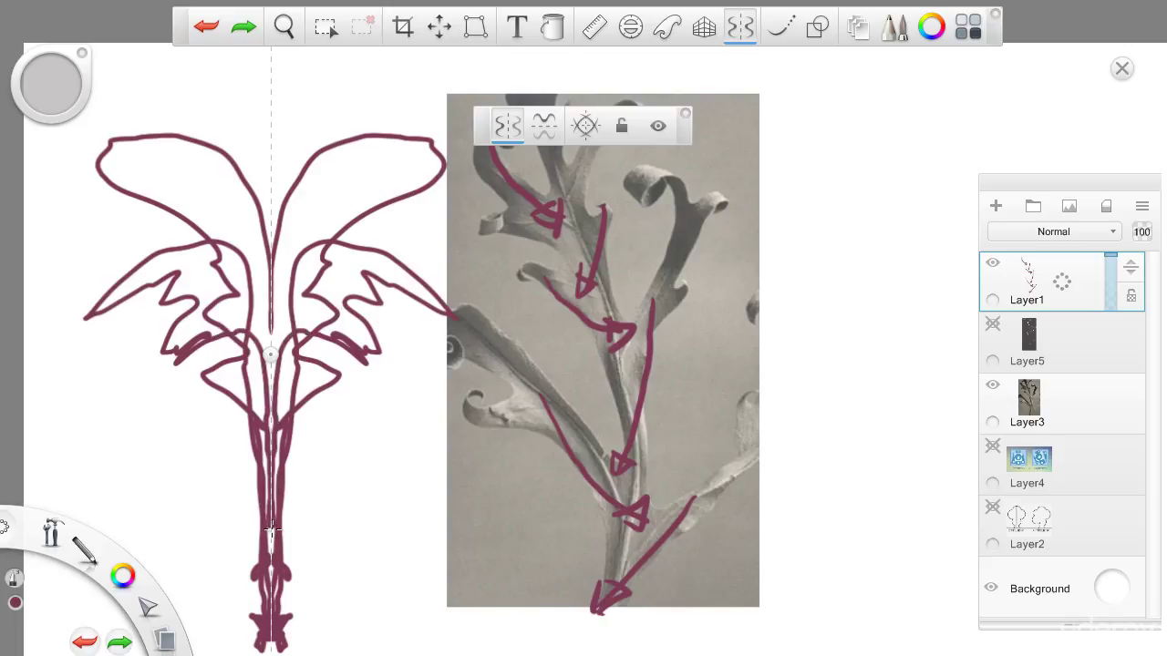
{"action": "left_click", "coordinate": [742, 28]}
{"action": "left_click_drag", "start_coordinate": [283, 26], "coordinate": [292, 410]}
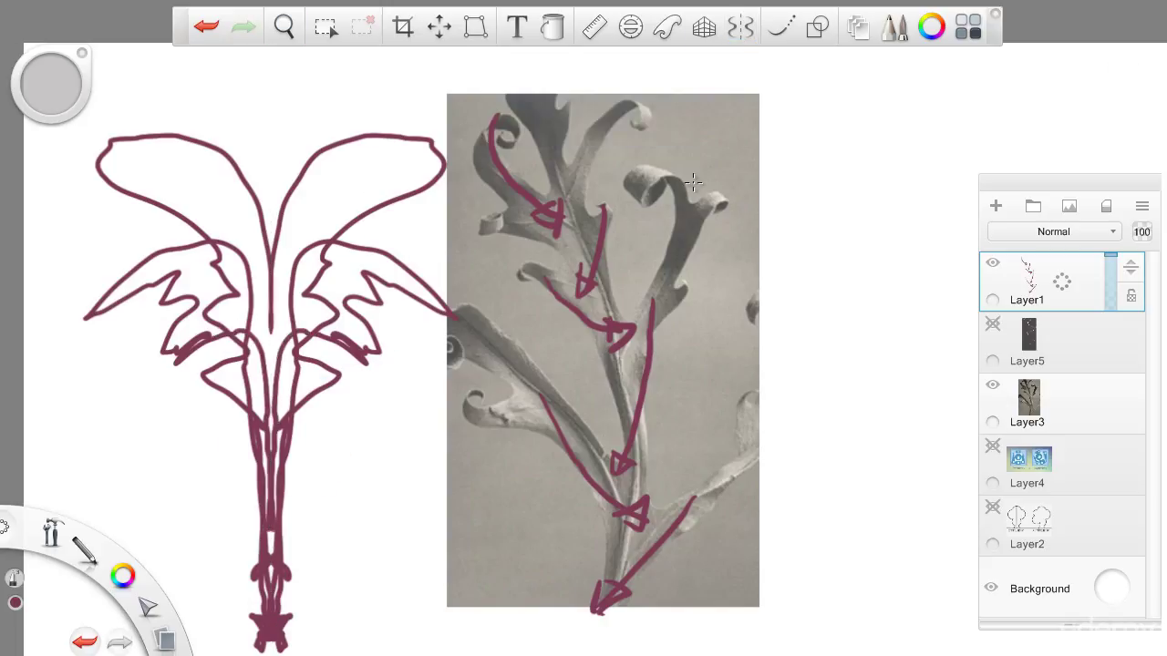
Write NO above the symmetric sketch and Yes above the photo.
{"action": "left_click_drag", "start_coordinate": [601, 50], "coordinate": [437, 177]}
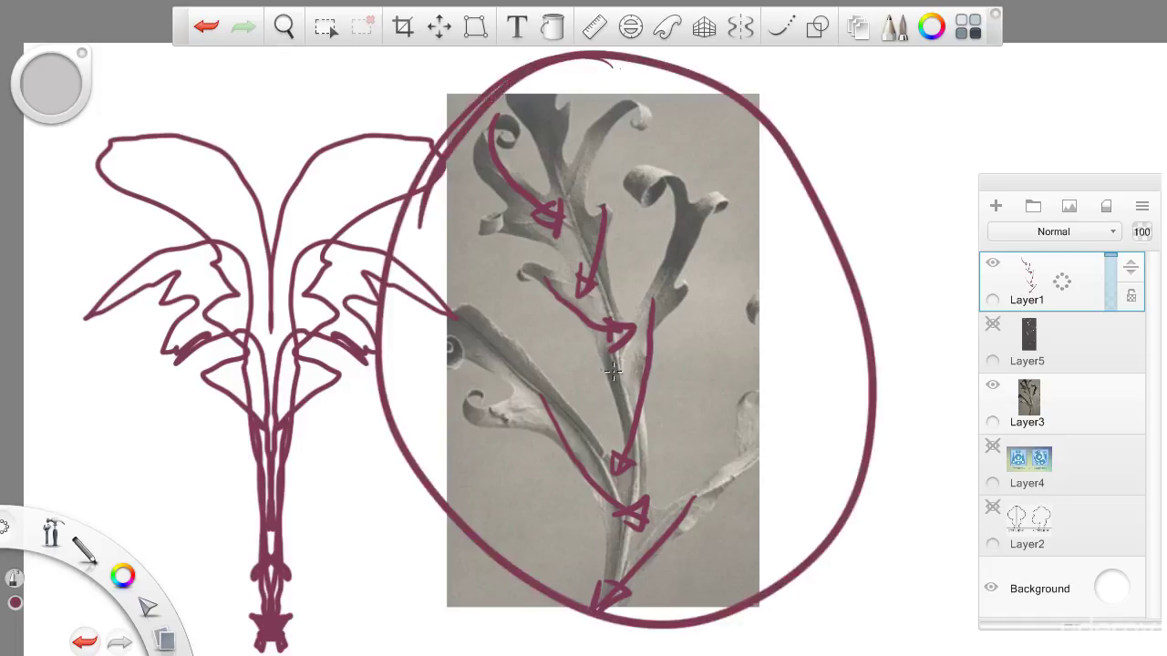
{"action": "key", "text": "ctrl+z"}
{"action": "left_click_drag", "start_coordinate": [755, 60], "coordinate": [738, 46]}
{"action": "key", "text": "ctrl+z"}
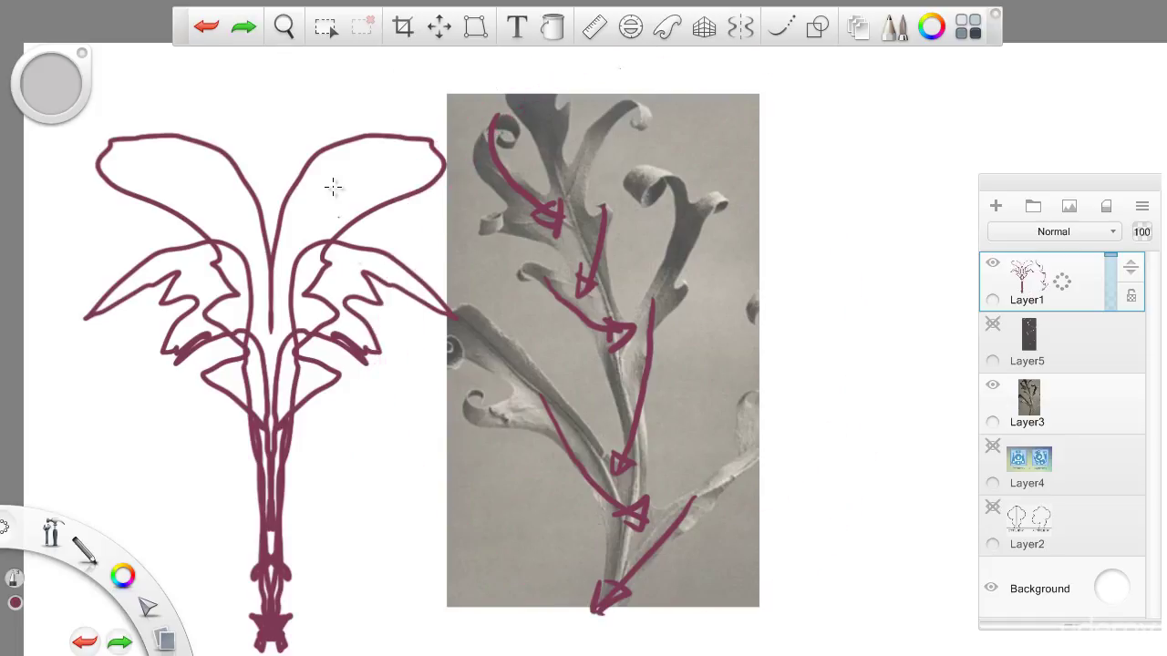
{"action": "left_click_drag", "start_coordinate": [217, 135], "coordinate": [278, 69]}
{"action": "mouse_move", "coordinate": [546, 55]}
{"action": "left_mouse_down"}
{"action": "mouse_move", "coordinate": [570, 86]}
{"action": "mouse_move", "coordinate": [550, 119]}
{"action": "left_mouse_up"}
{"action": "mouse_move", "coordinate": [597, 68]}
{"action": "left_mouse_down"}
{"action": "mouse_move", "coordinate": [592, 91]}
{"action": "mouse_move", "coordinate": [649, 88]}
{"action": "left_mouse_up"}
{"action": "left_click_drag", "start_coordinate": [675, 75], "coordinate": [629, 111]}
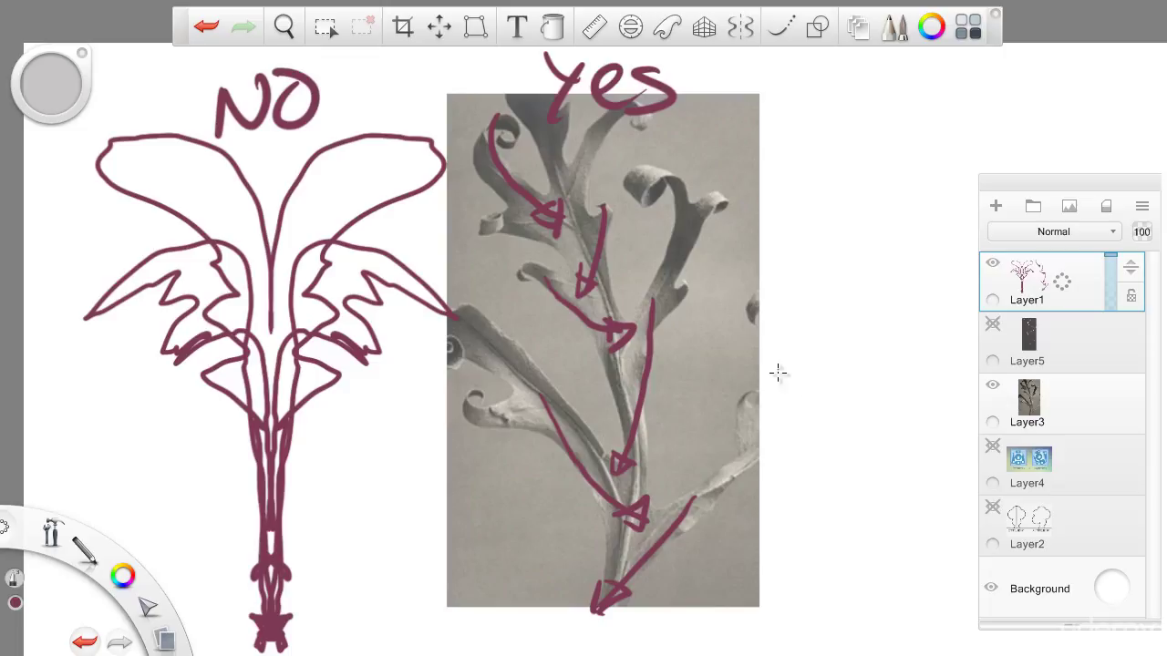
Show the Layer5 rhythm-curve image, hide the leaf photo and pick light orange.
{"action": "left_click", "coordinate": [993, 327]}
{"action": "left_click", "coordinate": [992, 384]}
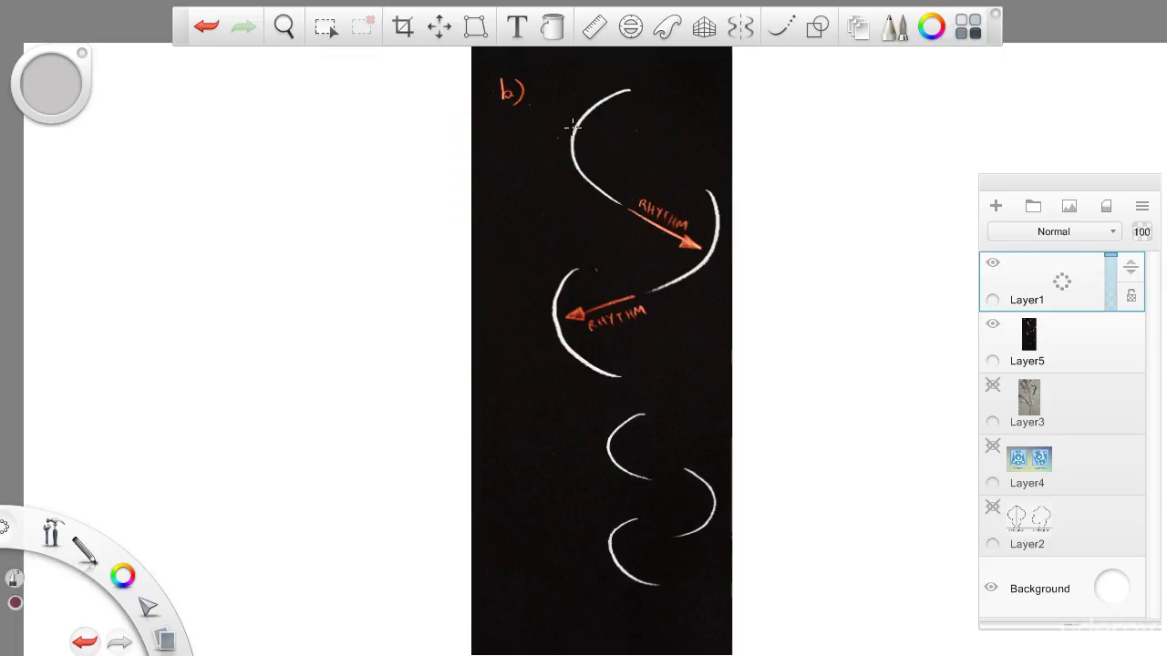
{"action": "key", "text": "space"}
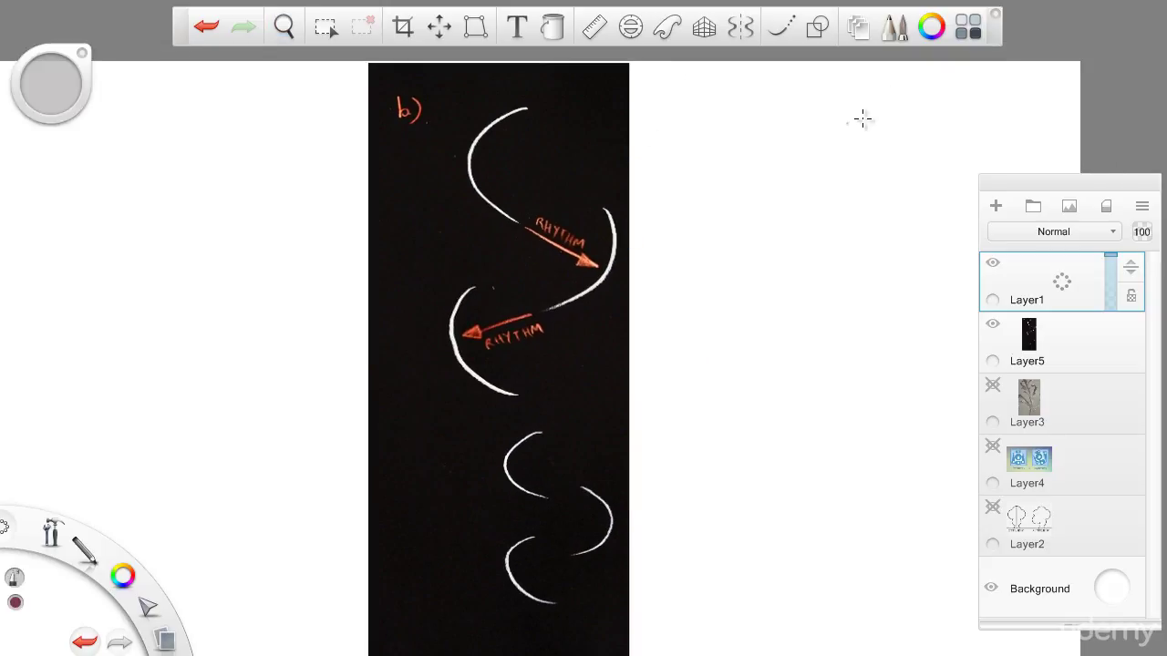
{"action": "left_click", "coordinate": [930, 27]}
{"action": "left_click", "coordinate": [898, 410]}
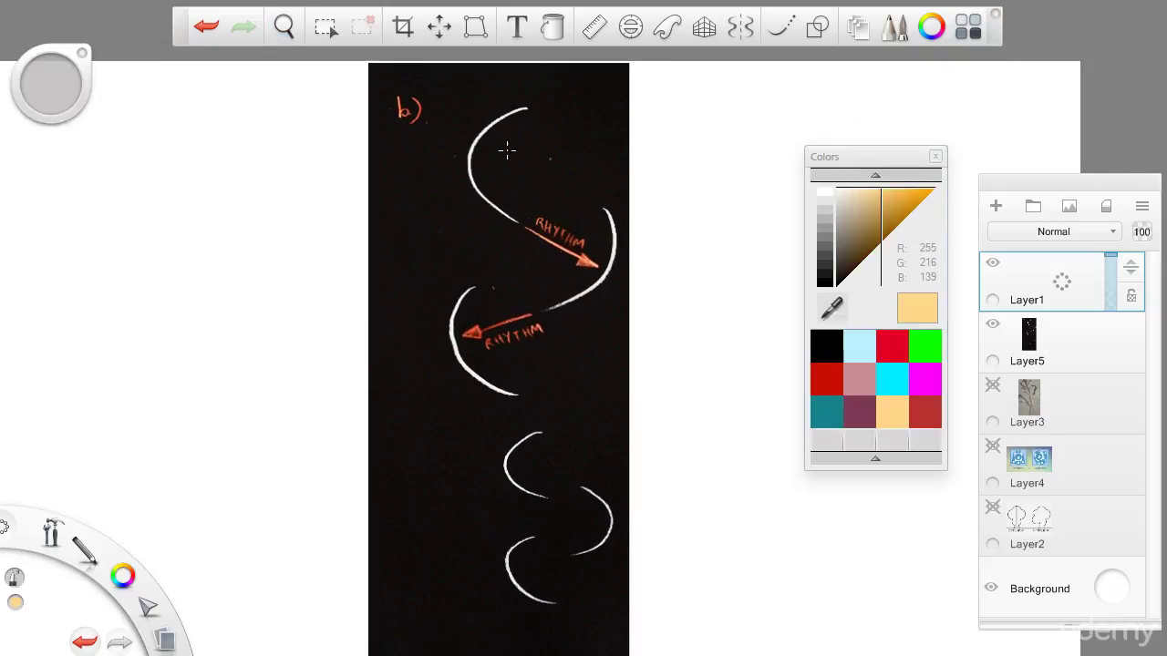
{"action": "left_click", "coordinate": [931, 27]}
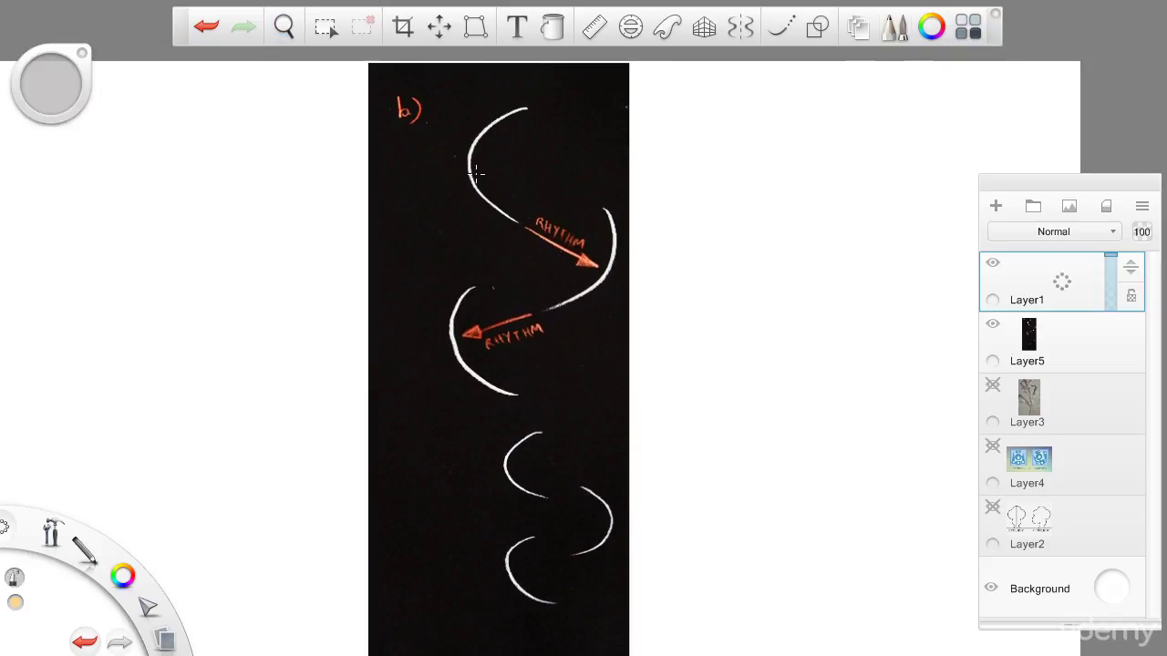
Trace the top white curve with an arrowed orange stroke, then reset zoom to 100%.
{"action": "mouse_move", "coordinate": [518, 109]}
{"action": "left_mouse_down"}
{"action": "mouse_move", "coordinate": [506, 117]}
{"action": "mouse_move", "coordinate": [576, 307]}
{"action": "mouse_move", "coordinate": [547, 323]}
{"action": "mouse_move", "coordinate": [618, 312]}
{"action": "left_mouse_up"}
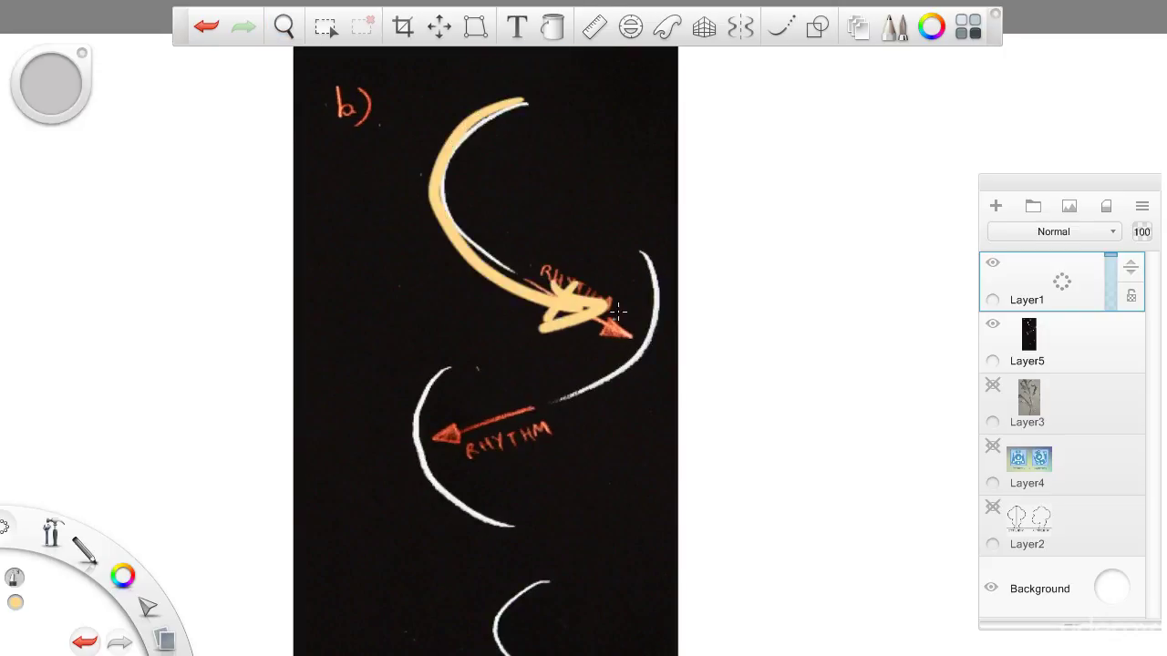
{"action": "left_click_drag", "start_coordinate": [644, 241], "coordinate": [529, 429]}
{"action": "left_click_drag", "start_coordinate": [556, 385], "coordinate": [552, 387]}
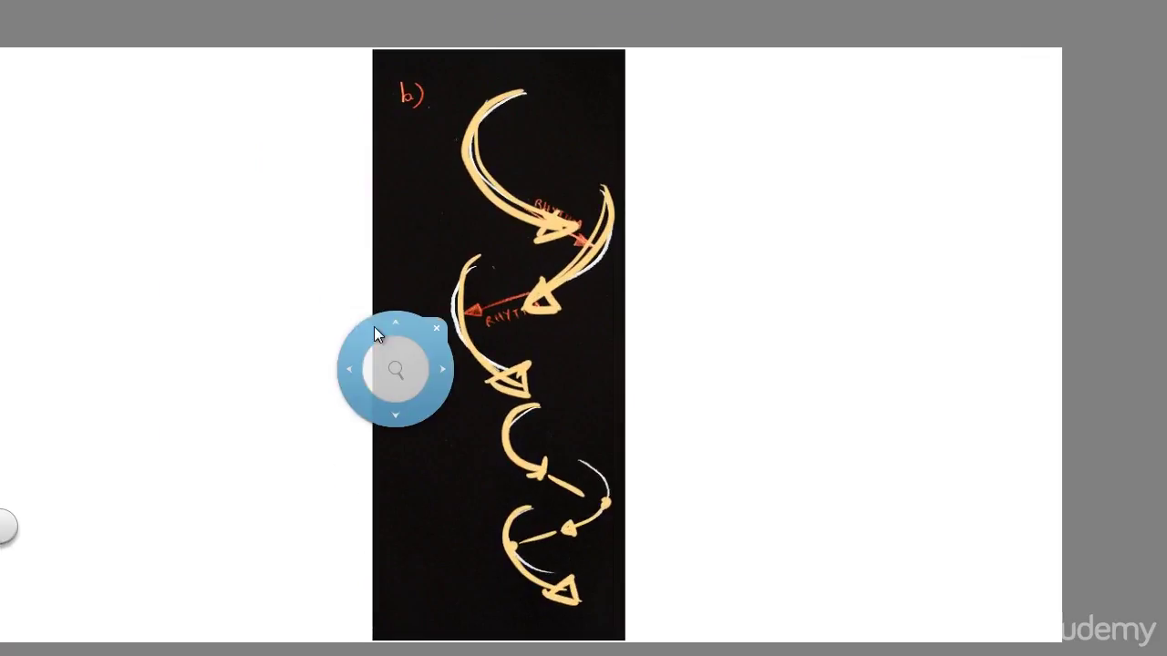
{"action": "key", "text": "Tab"}
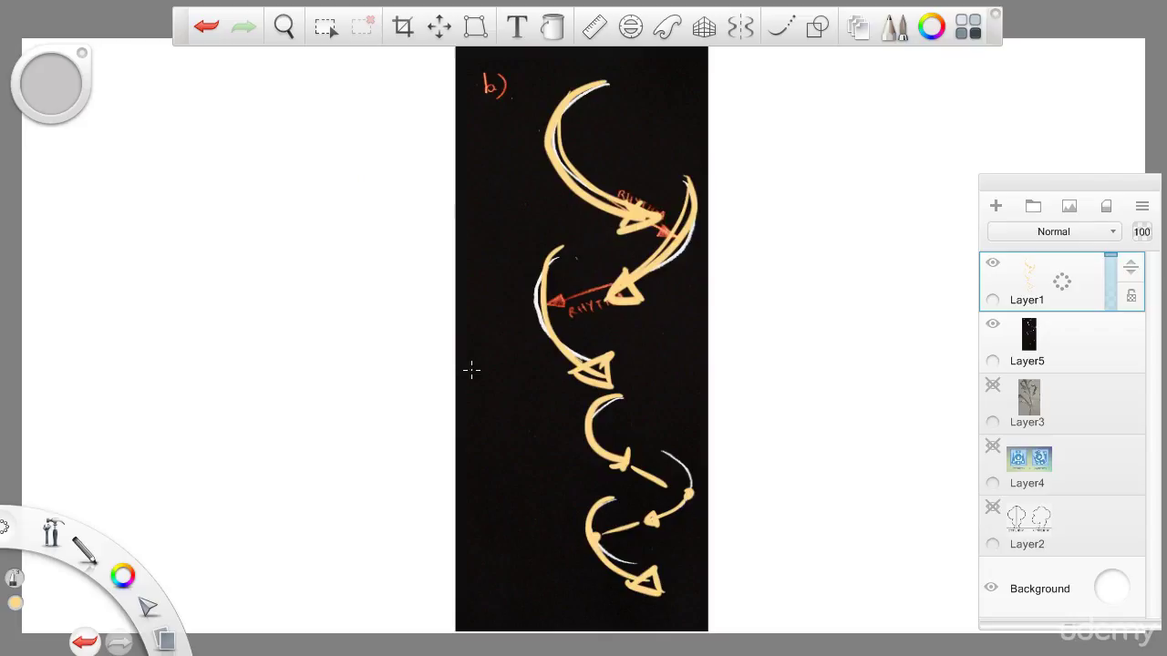